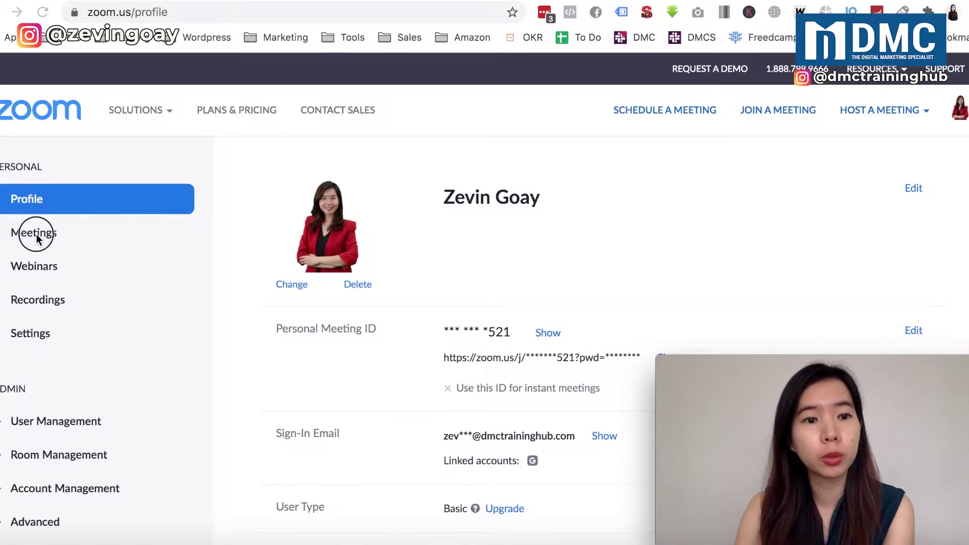
# Switch to the browser showing the signed-in Zoom account's Profile page
pyautogui.press('super+Tab')
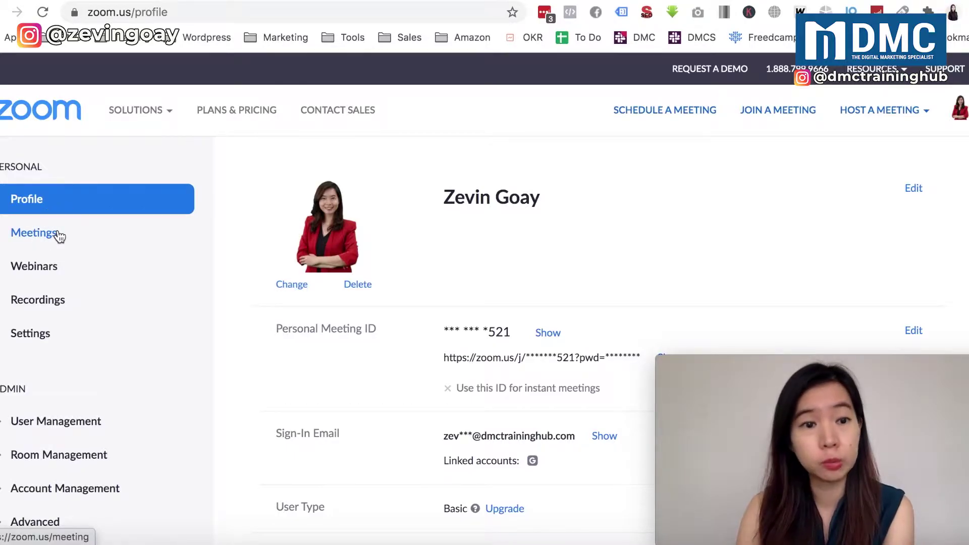
# Go to Meetings in the left sidebar to see the empty Upcoming Meetings list
pyautogui.click(59, 236)
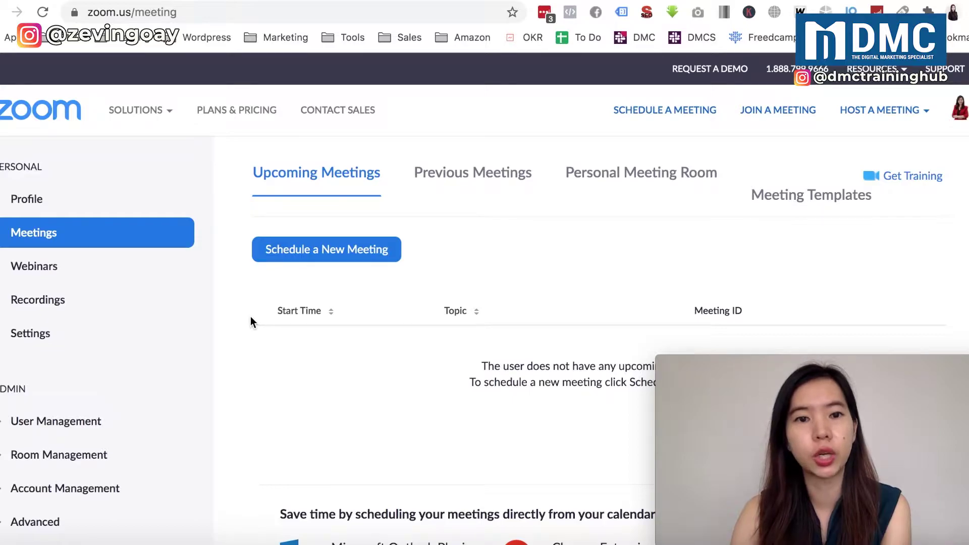
# Schedule a new meeting, replacing the default topic 'My Meeting' with 'Zoom Meeting Pwd ID'
pyautogui.click(354, 251)
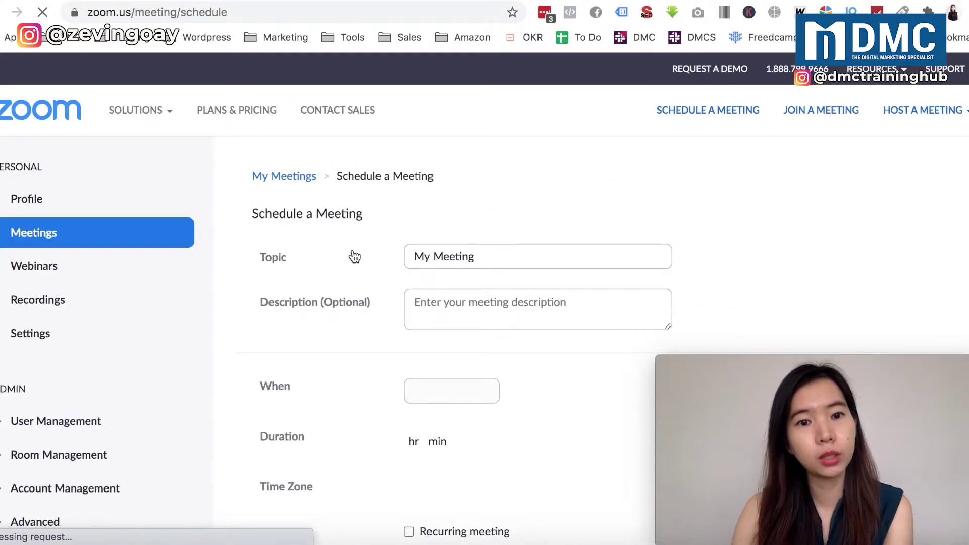
pyautogui.tripleClick(482, 256)
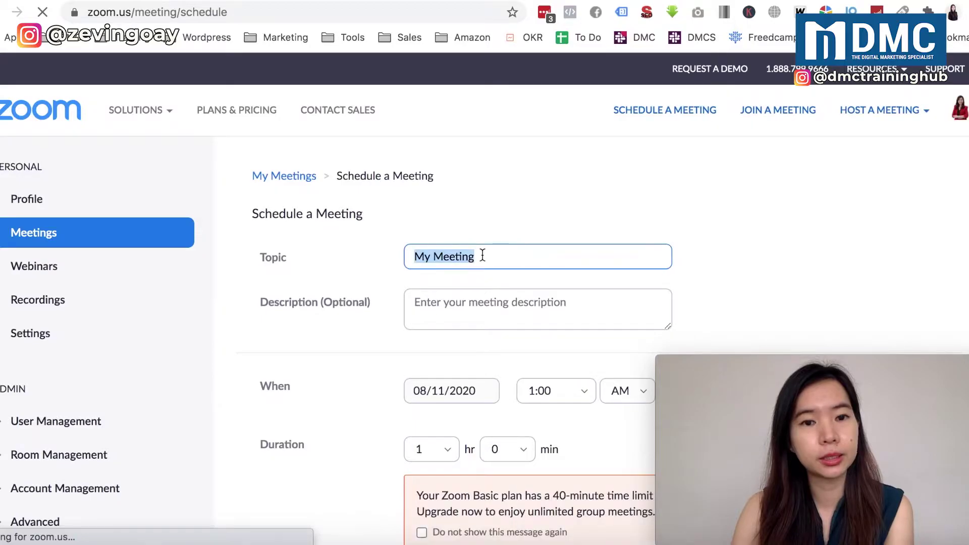
pyautogui.click(517, 259)
pyautogui.doubleClick(504, 255)
pyautogui.moveTo(504, 254); pyautogui.dragTo(350, 256)
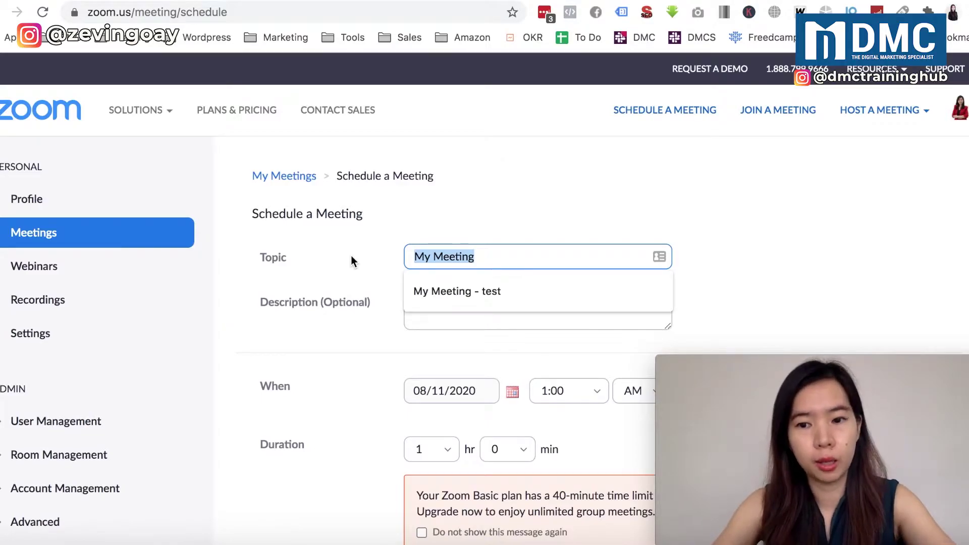
pyautogui.write('Zll \\\\')
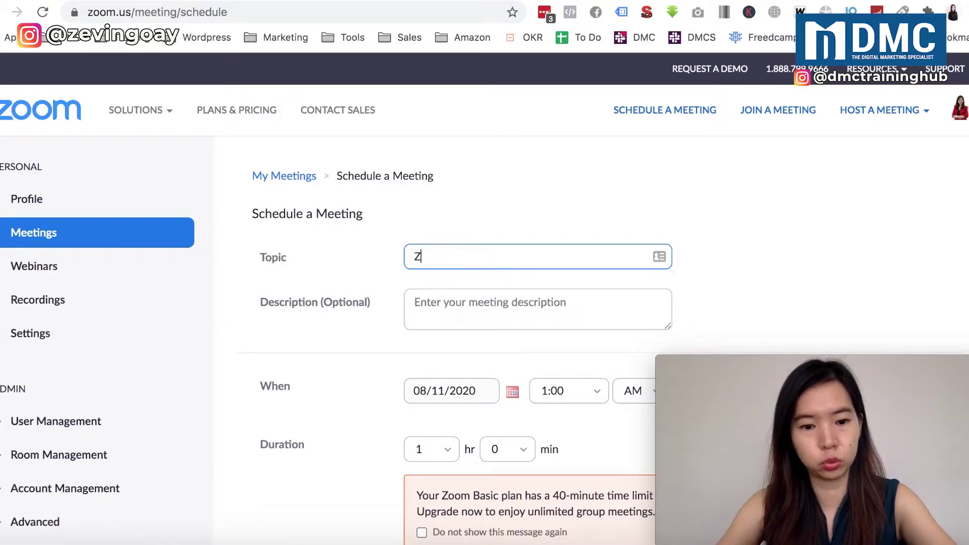
pyautogui.press('BackSpace')
pyautogui.press('BackSpace')
pyautogui.press('BackSpace')
pyautogui.press('BackSpace')
pyautogui.press('BackSpace')
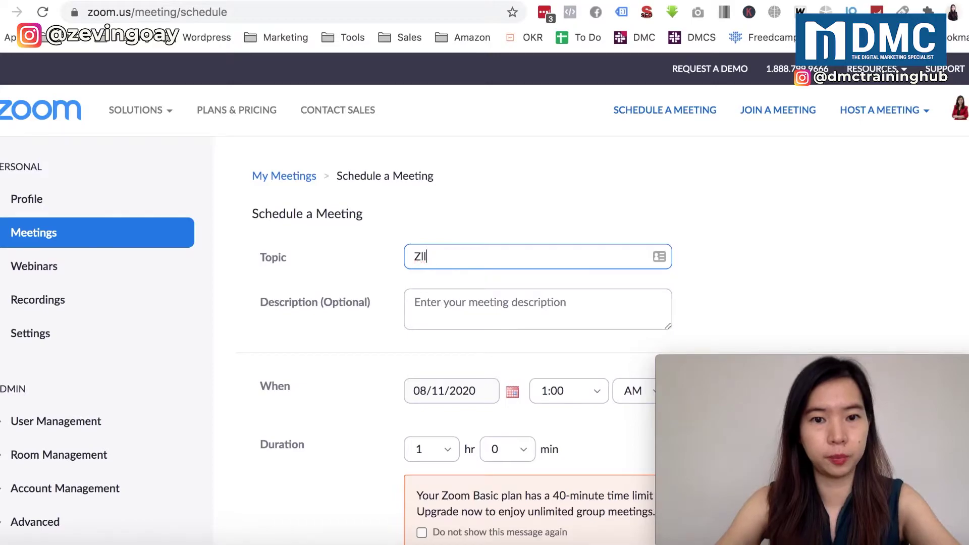
pyautogui.write('oom ')
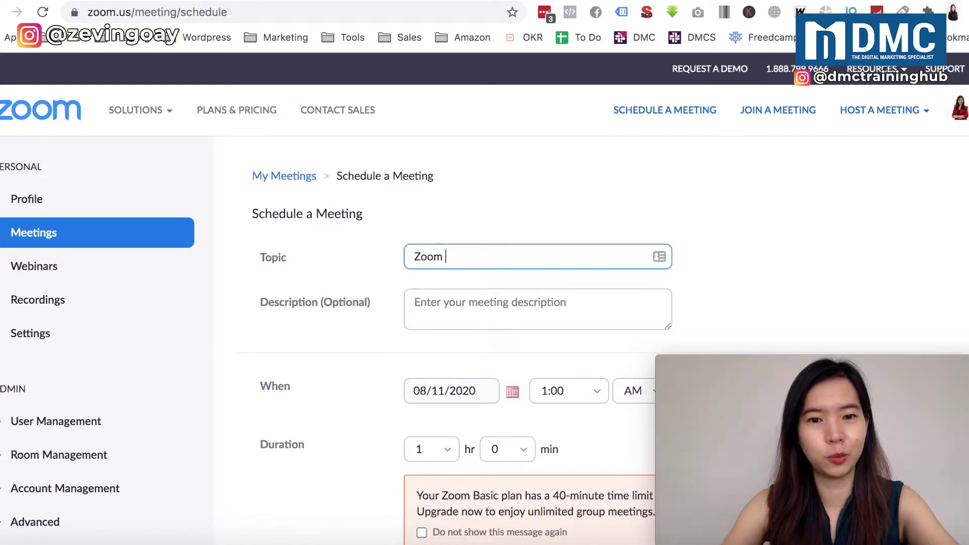
pyautogui.write('Meeting P')
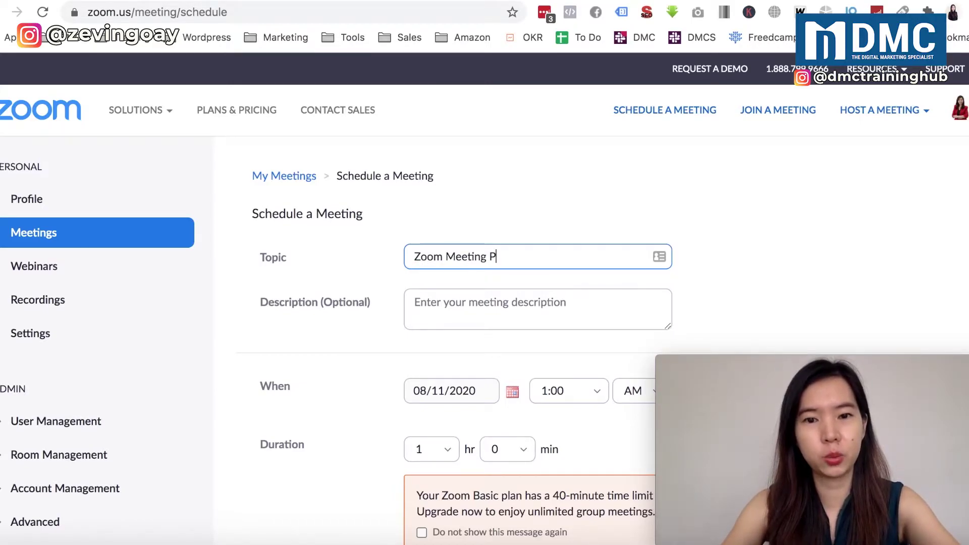
pyautogui.write('wd ID')
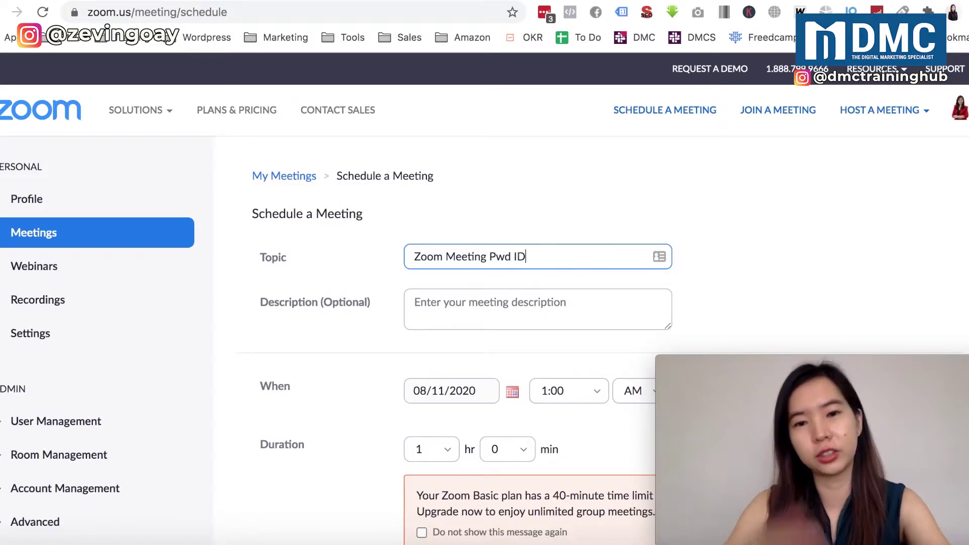
pyautogui.scroll(-4, 319, 328)
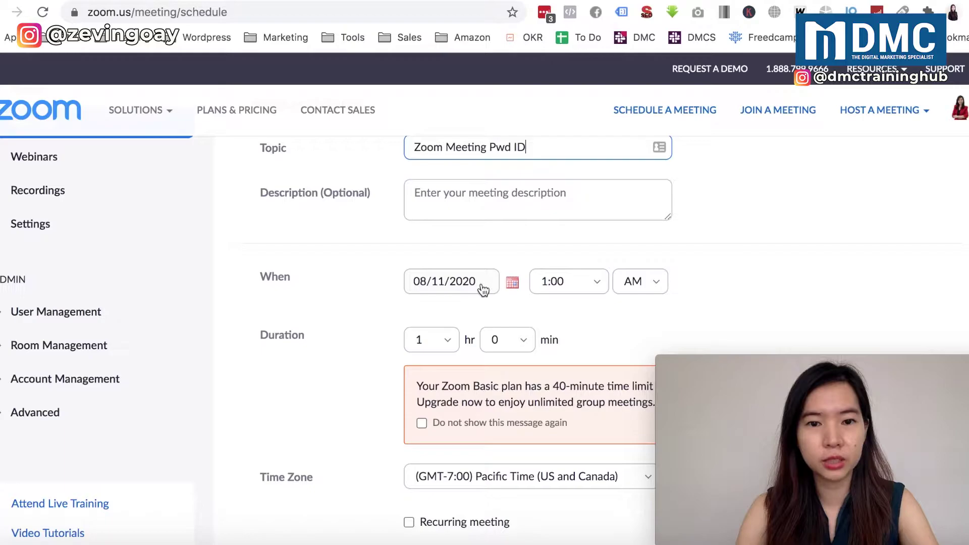
pyautogui.click(557, 282)
pyautogui.click(645, 284)
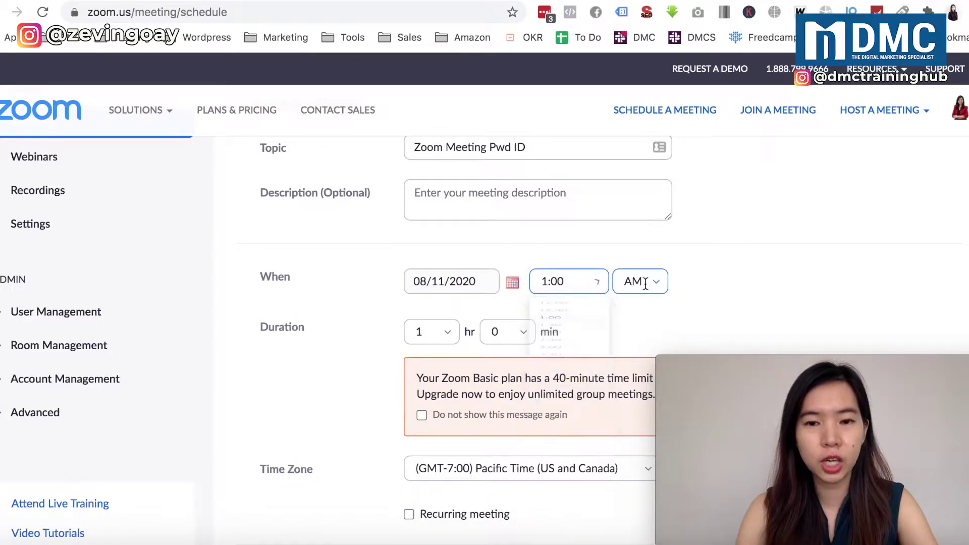
pyautogui.click(410, 340)
pyautogui.click(377, 359)
pyautogui.scroll(-3, 376, 360)
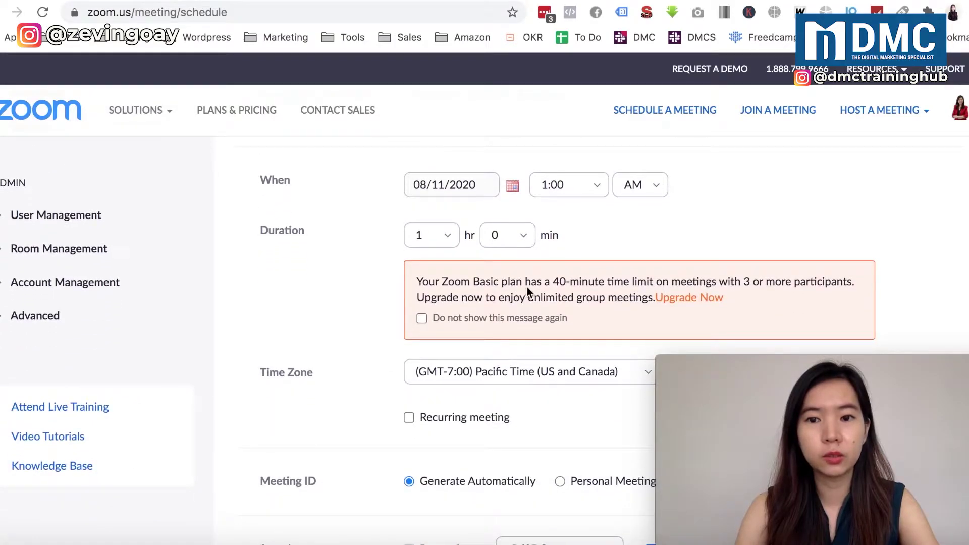
pyautogui.moveTo(474, 282); pyautogui.dragTo(656, 280)
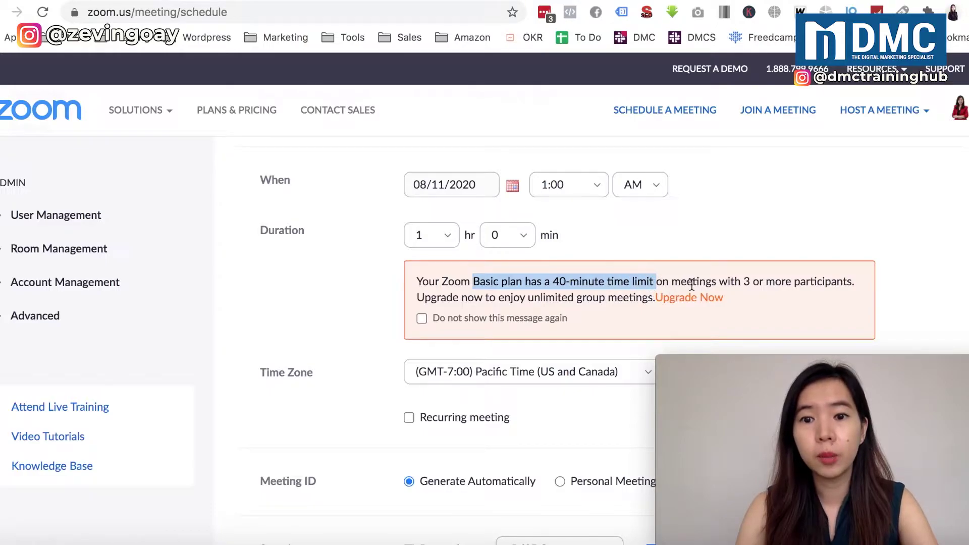
pyautogui.click(731, 282)
pyautogui.moveTo(731, 281); pyautogui.dragTo(814, 285)
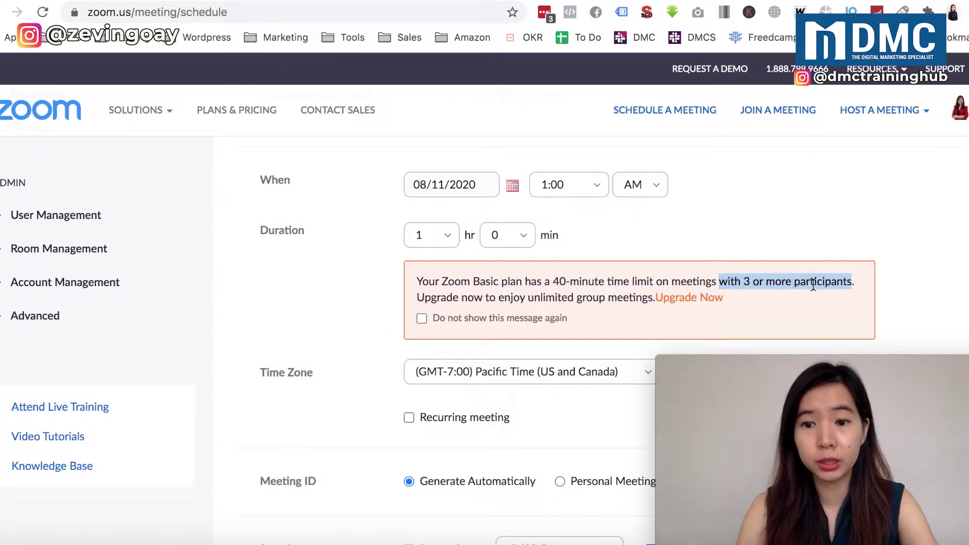
pyautogui.scroll(-1, 499, 298)
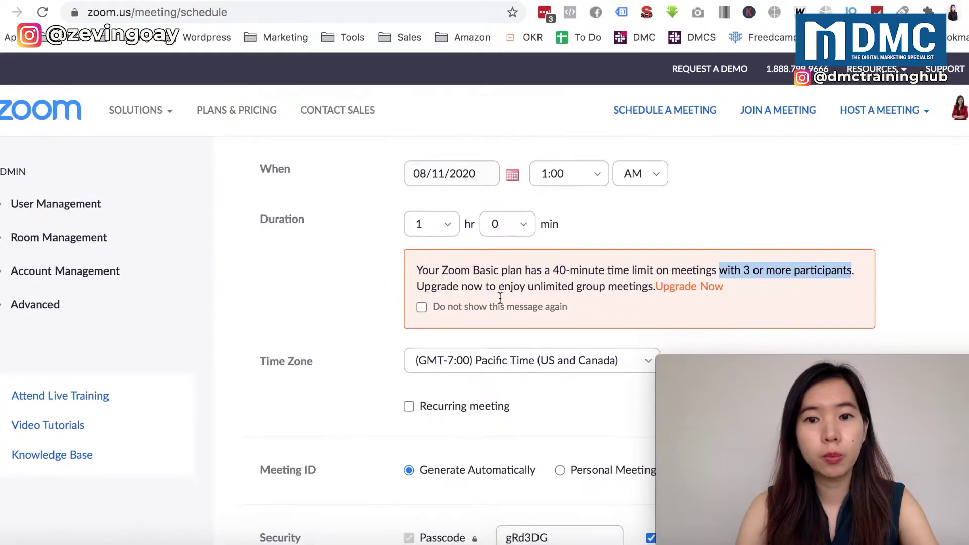
pyautogui.moveTo(529, 283); pyautogui.dragTo(590, 282)
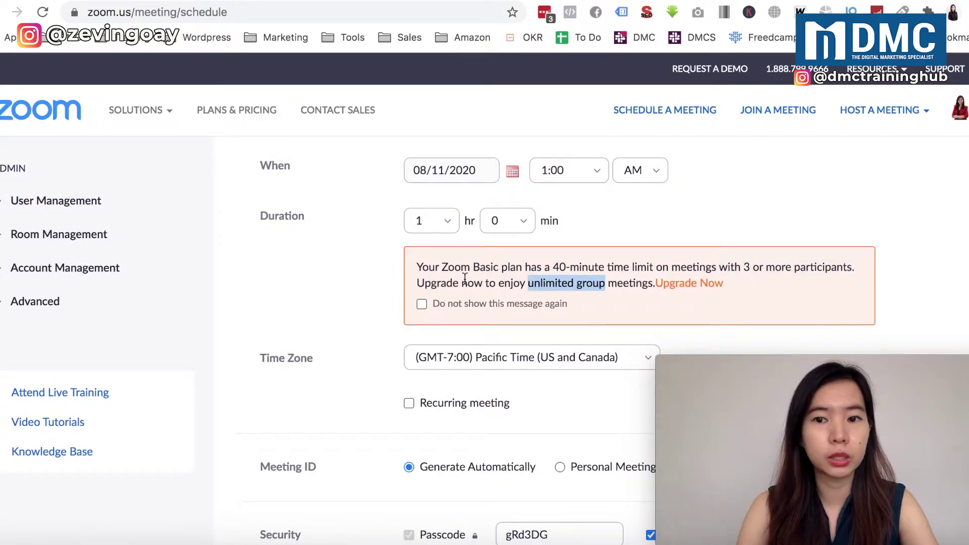
pyautogui.scroll(-3, 420, 336)
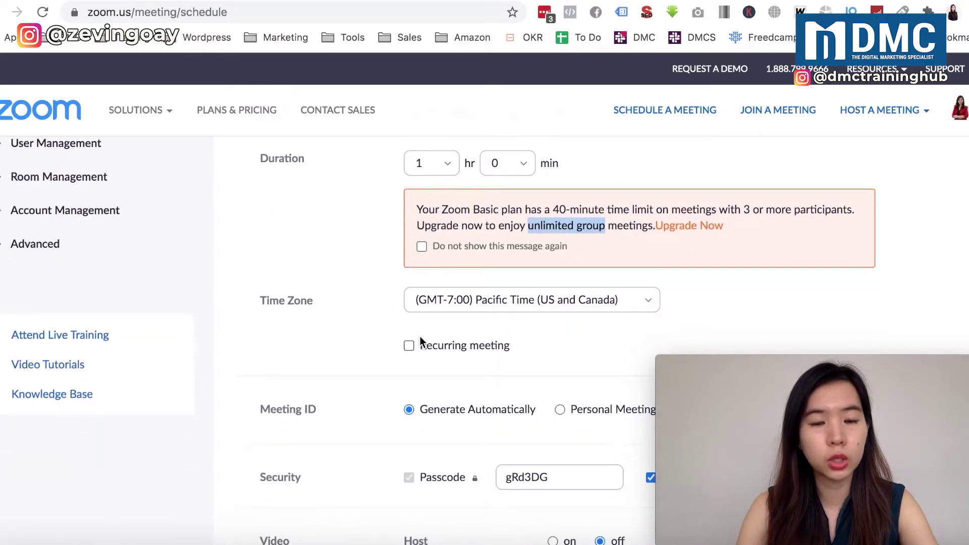
# Change the meeting time zone from Pacific Time to (GMT+8:00) Kuala Lumpur
pyautogui.click(490, 305)
pyautogui.scroll(-5, 486, 420)
pyautogui.scroll(-6, 485, 420)
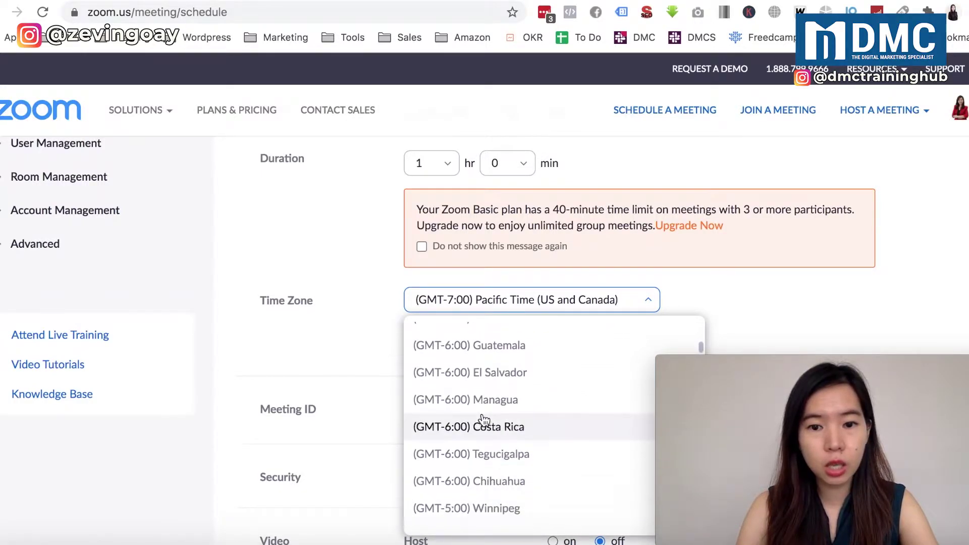
pyautogui.scroll(-5, 485, 420)
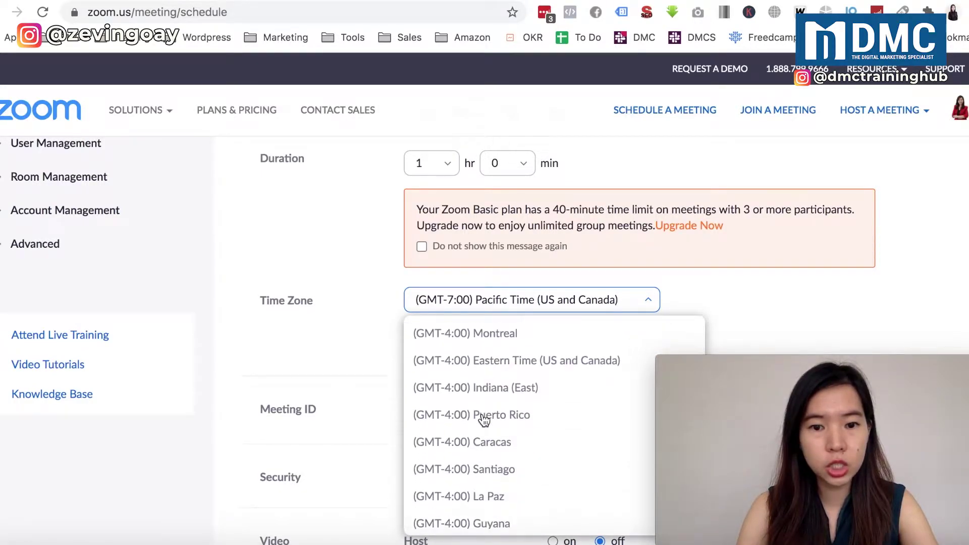
pyautogui.scroll(-10, 484, 420)
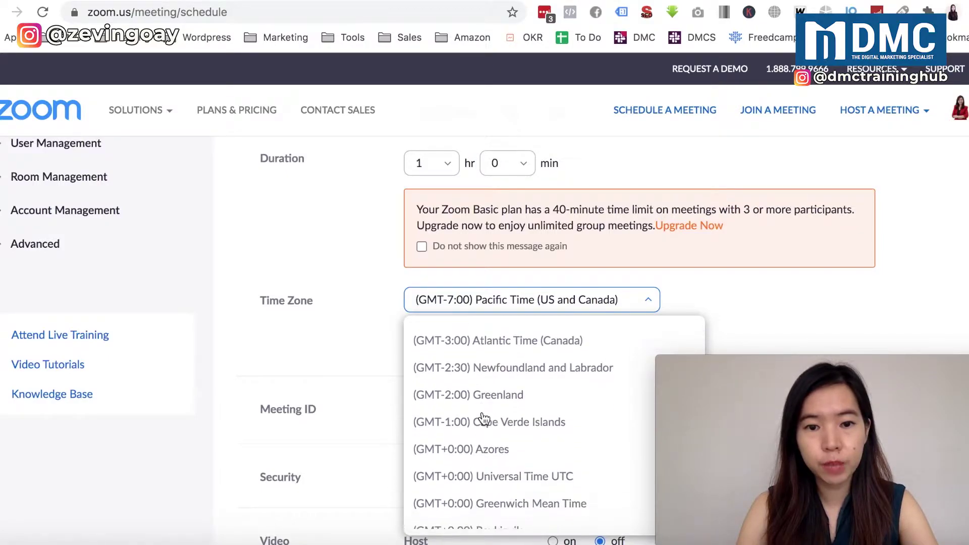
pyautogui.scroll(-10, 485, 418)
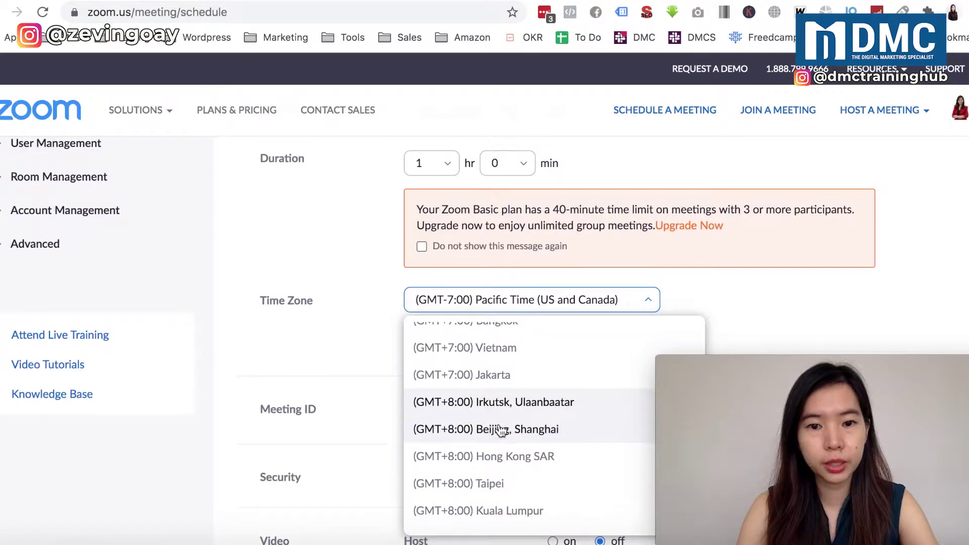
pyautogui.click(497, 520)
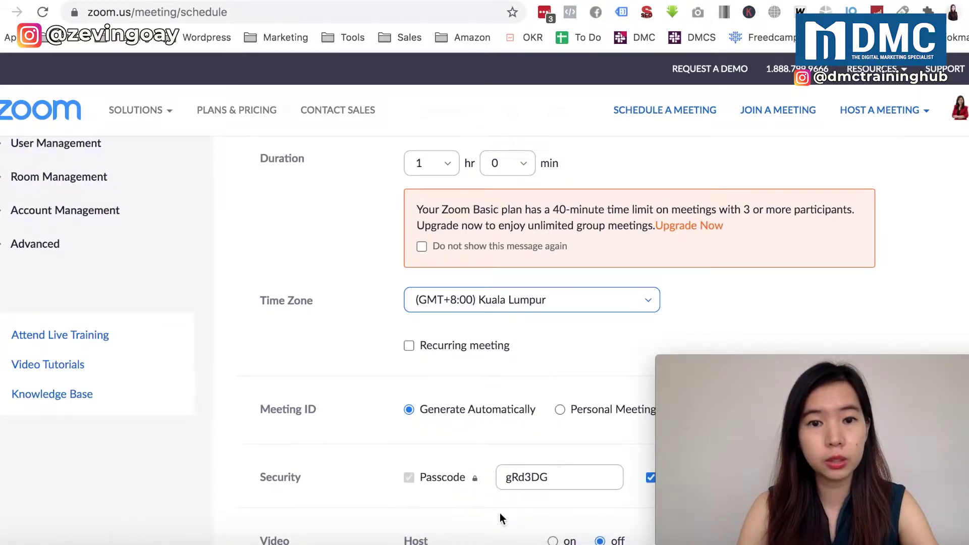
# Switch Meeting ID to Personal and back to Generate Automatically, yielding a newly generated passcode
pyautogui.scroll(-2, 433, 429)
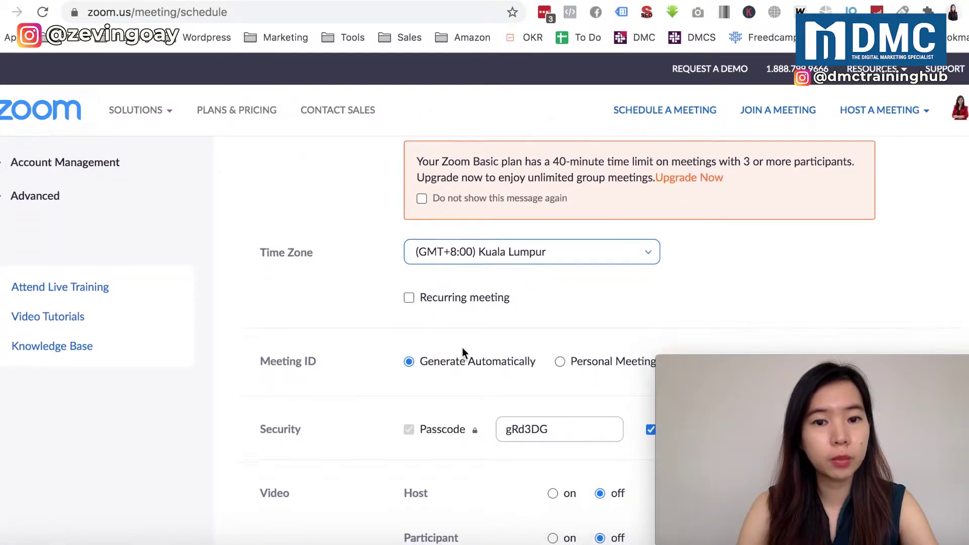
pyautogui.scroll(-3, 462, 348)
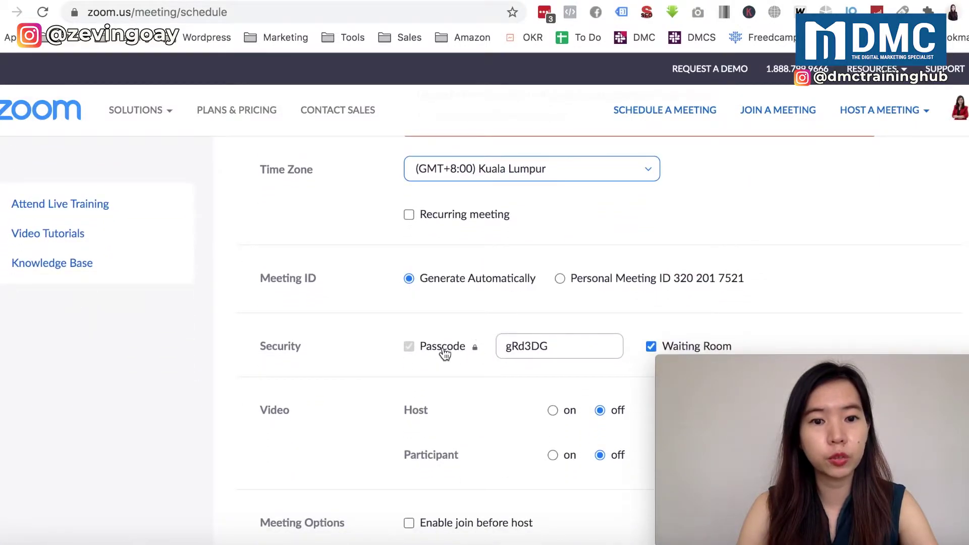
pyautogui.moveTo(476, 352)
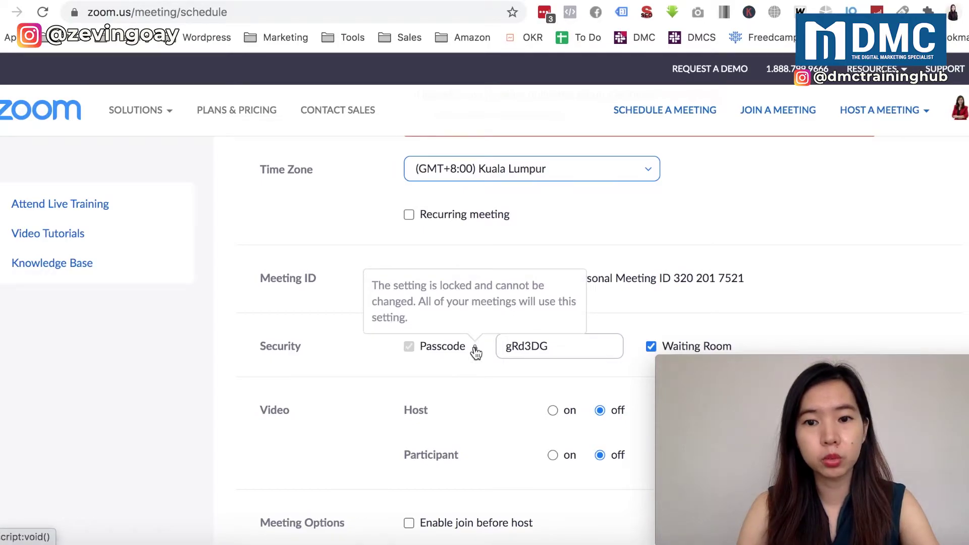
pyautogui.doubleClick(540, 339)
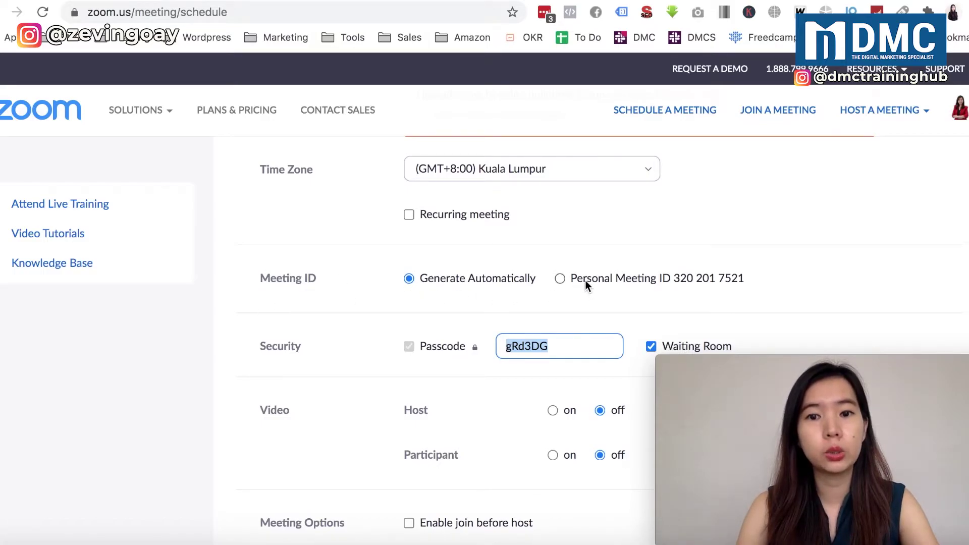
pyautogui.click(561, 281)
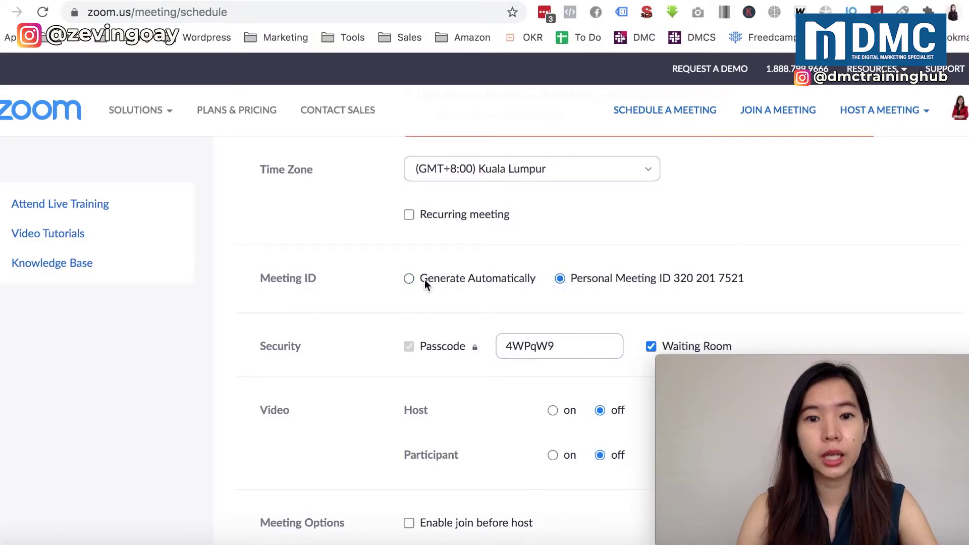
pyautogui.click(409, 281)
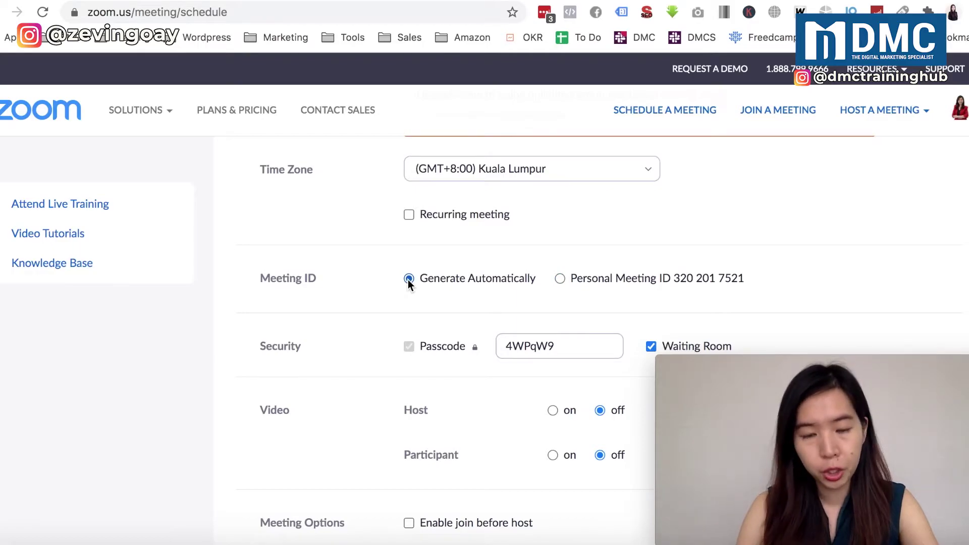
pyautogui.scroll(-1, 423, 305)
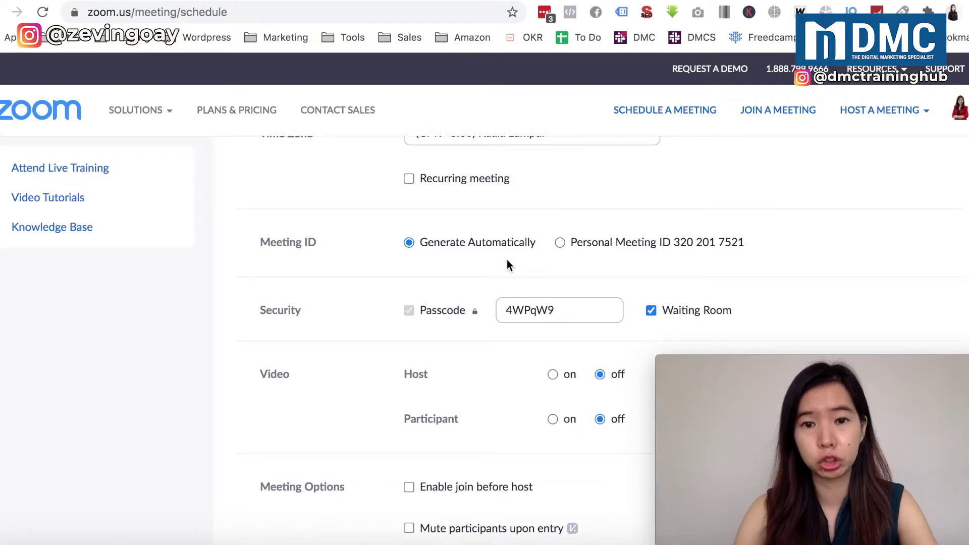
# Leave host and participant video off with no extra meeting options, then click Save
pyautogui.scroll(-2, 495, 259)
pyautogui.scroll(-2, 495, 260)
pyautogui.scroll(-1, 496, 261)
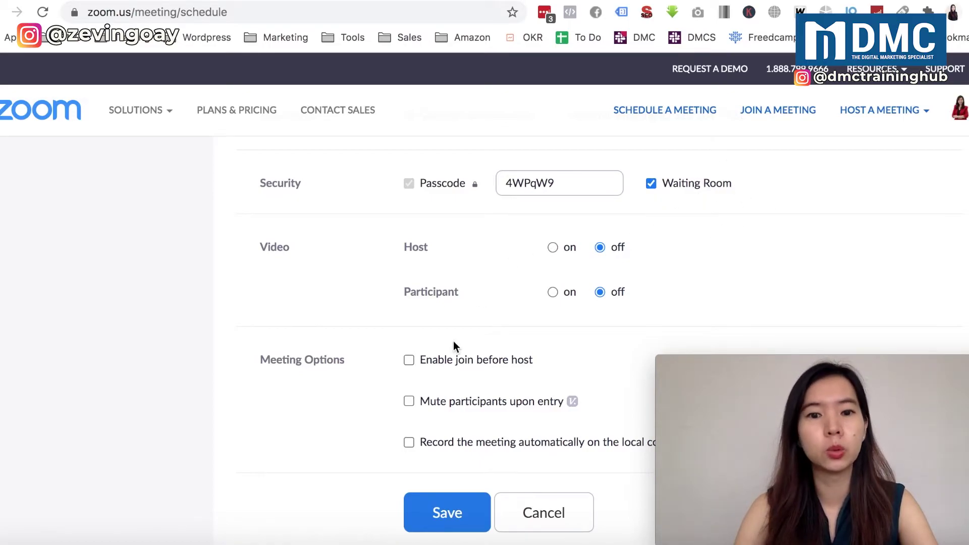
pyautogui.scroll(-2, 445, 380)
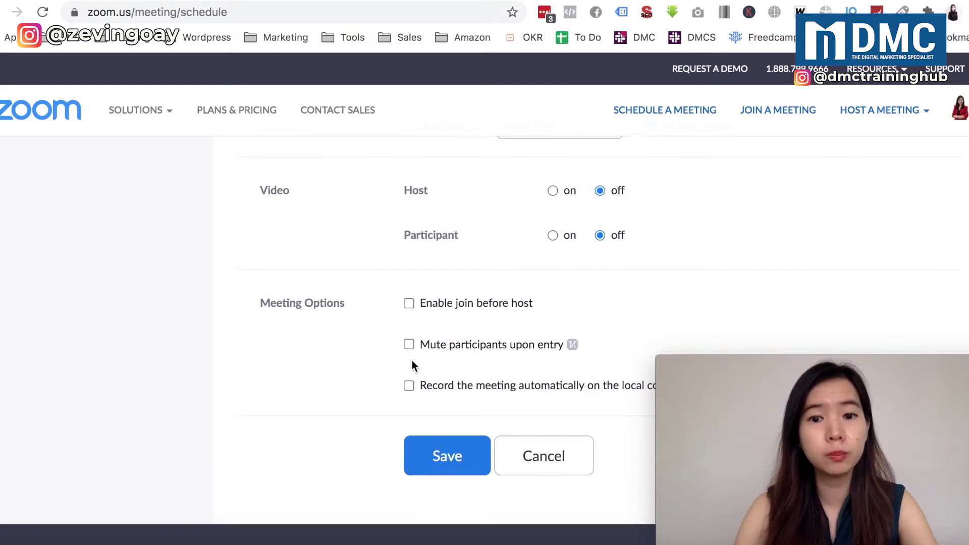
pyautogui.scroll(-3, 412, 360)
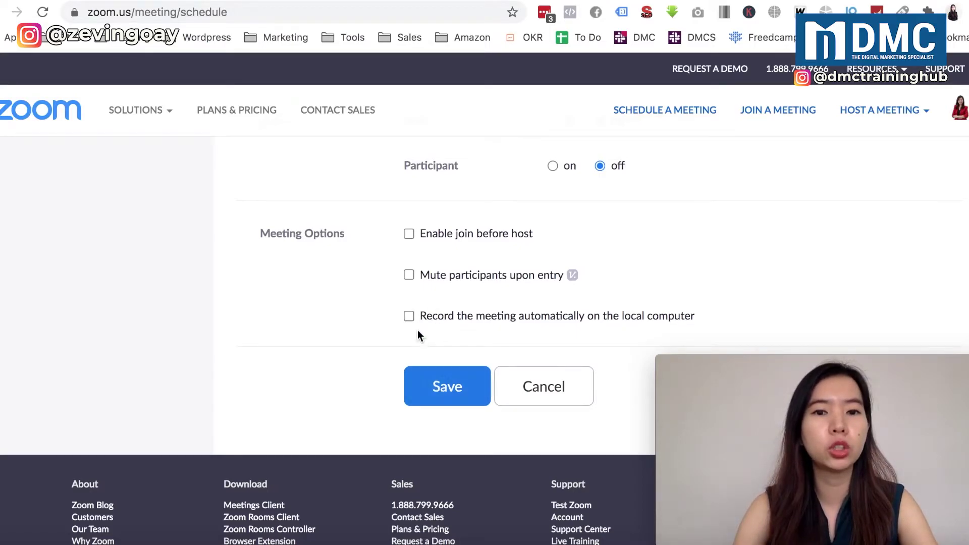
pyautogui.scroll(4, 417, 331)
pyautogui.scroll(4, 417, 330)
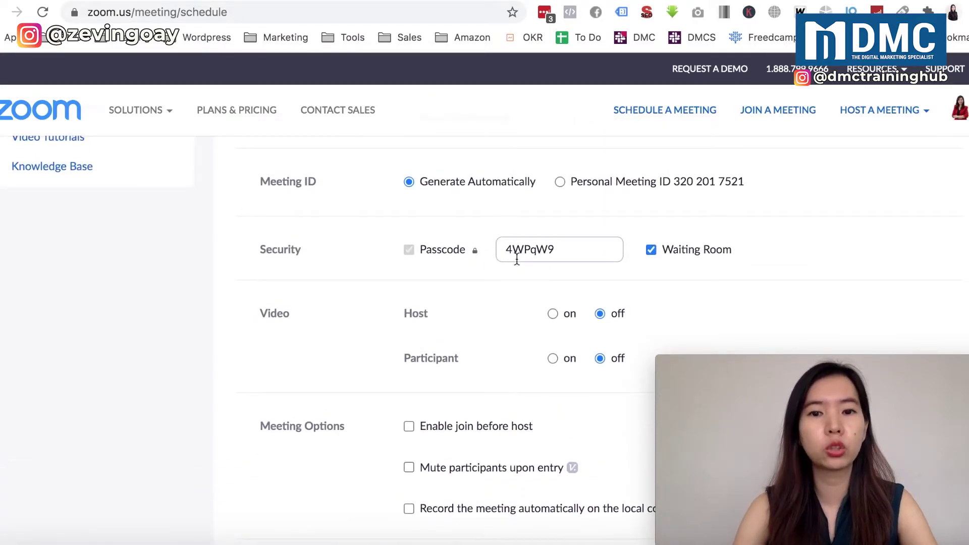
pyautogui.scroll(-9, 448, 425)
pyautogui.click(441, 373)
# Check the generated meeting passcode and save the scheduled meeting
pyautogui.scroll(3, 440, 385)
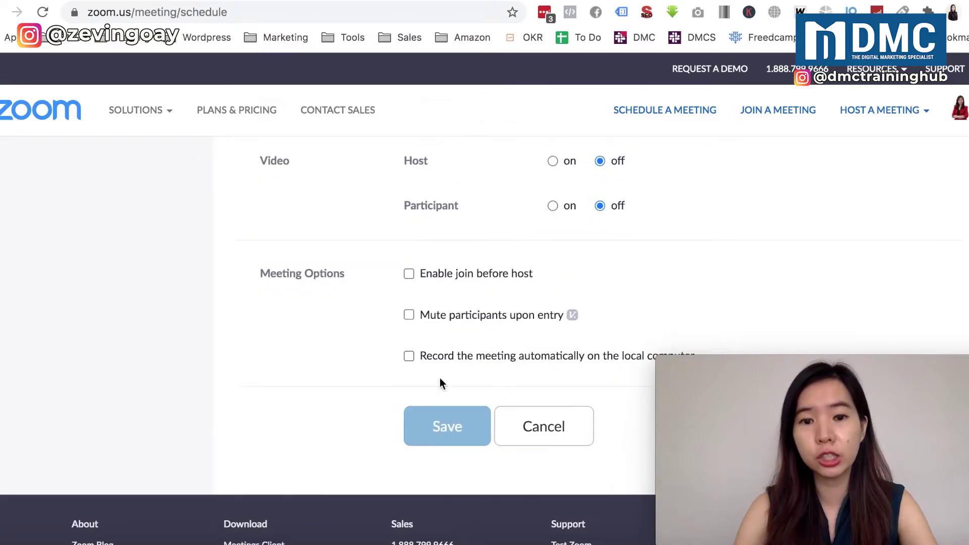
pyautogui.scroll(9, 459, 326)
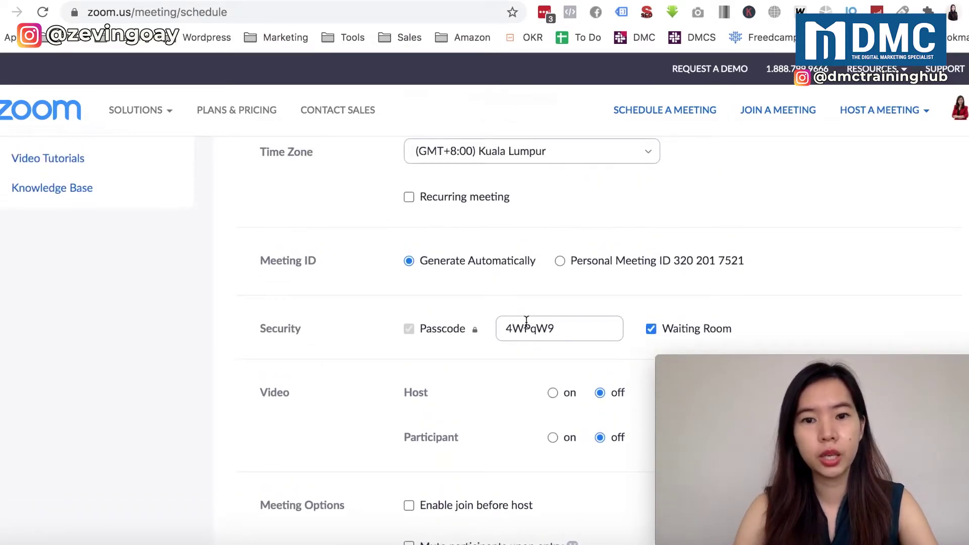
pyautogui.doubleClick(524, 323)
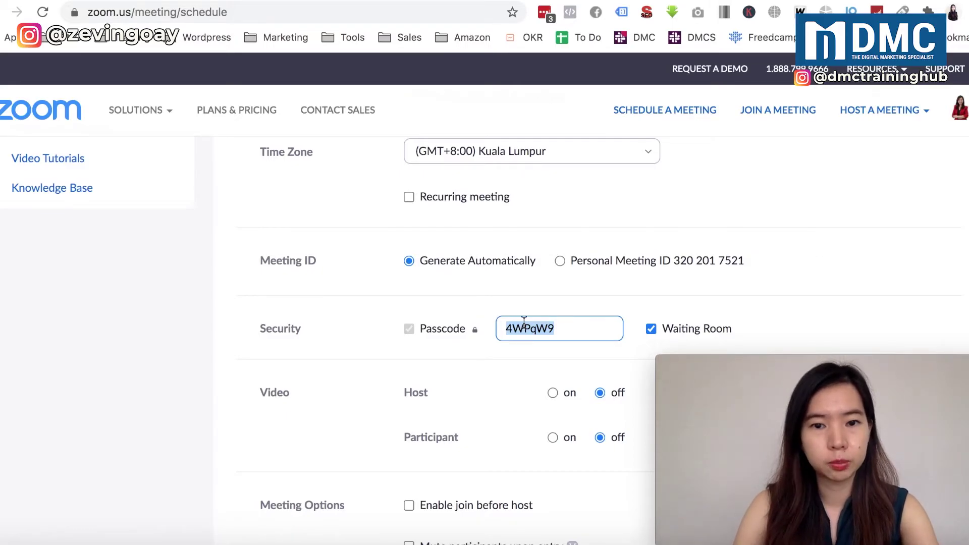
pyautogui.scroll(-10, 524, 323)
pyautogui.scroll(3, 462, 266)
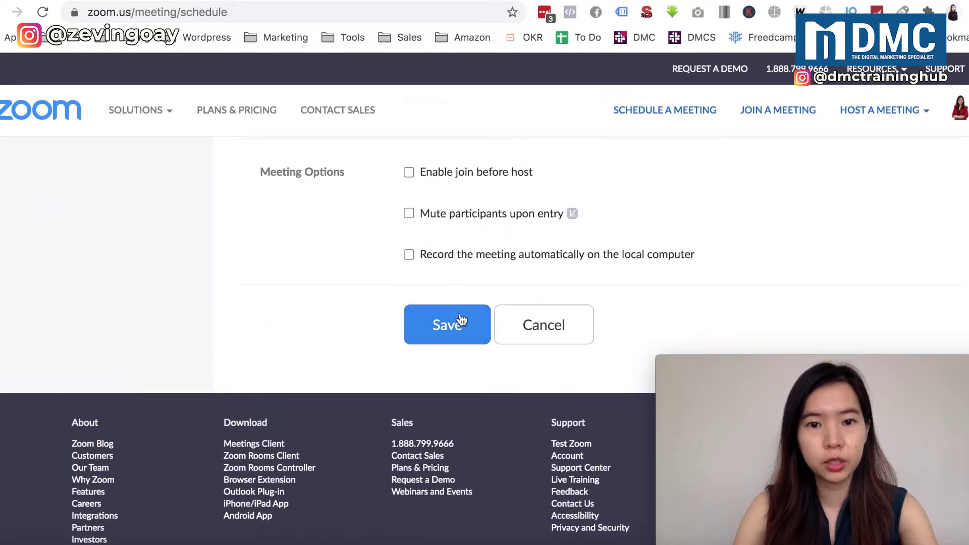
pyautogui.click(461, 321)
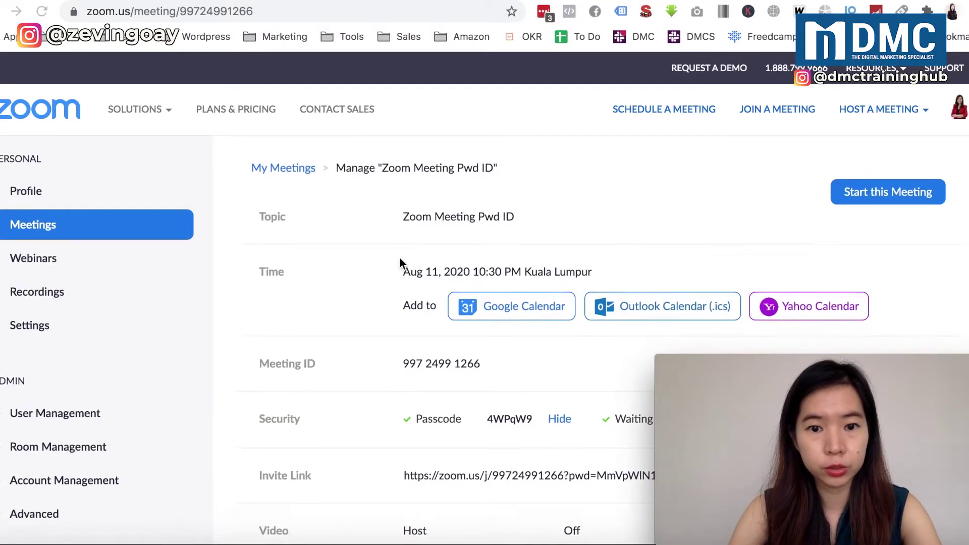
pyautogui.scroll(-3, 400, 259)
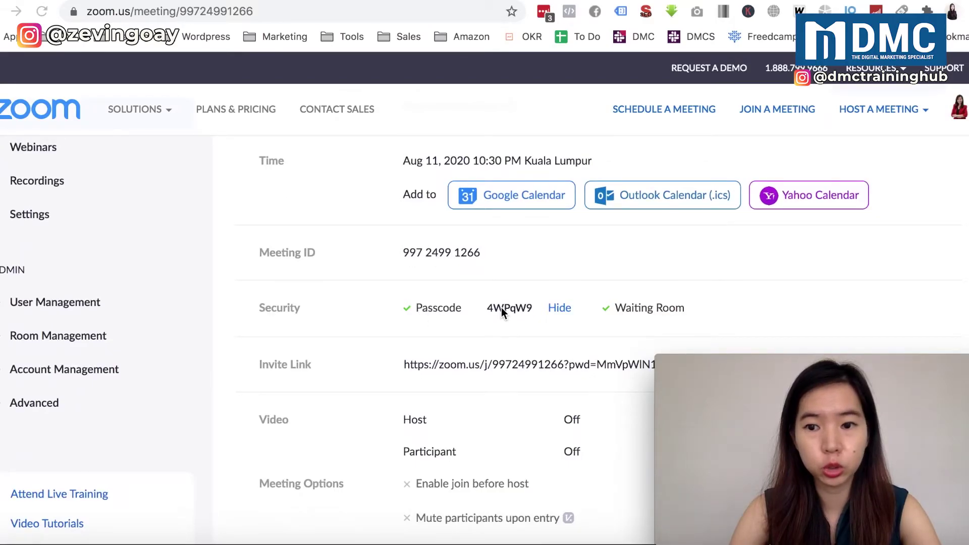
pyautogui.scroll(-1, 502, 308)
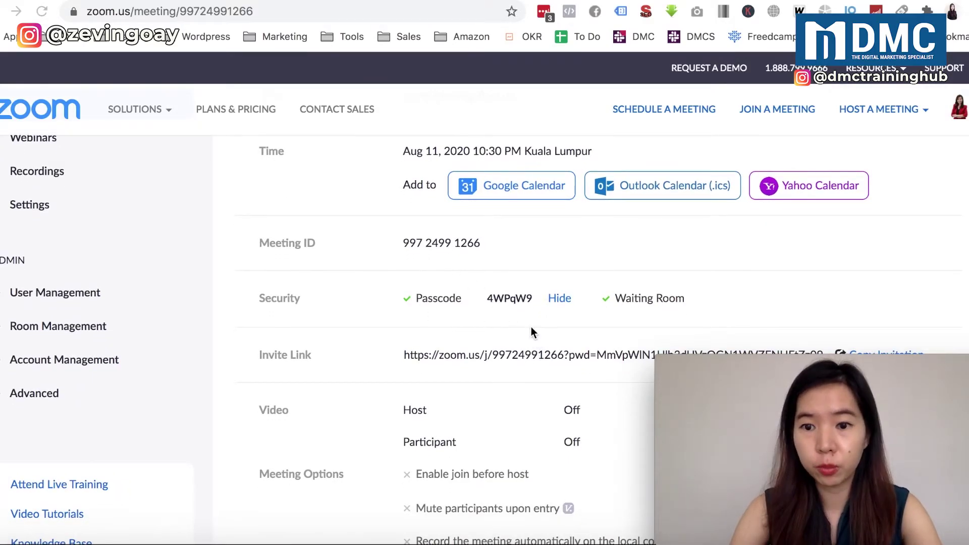
pyautogui.scroll(-1, 532, 331)
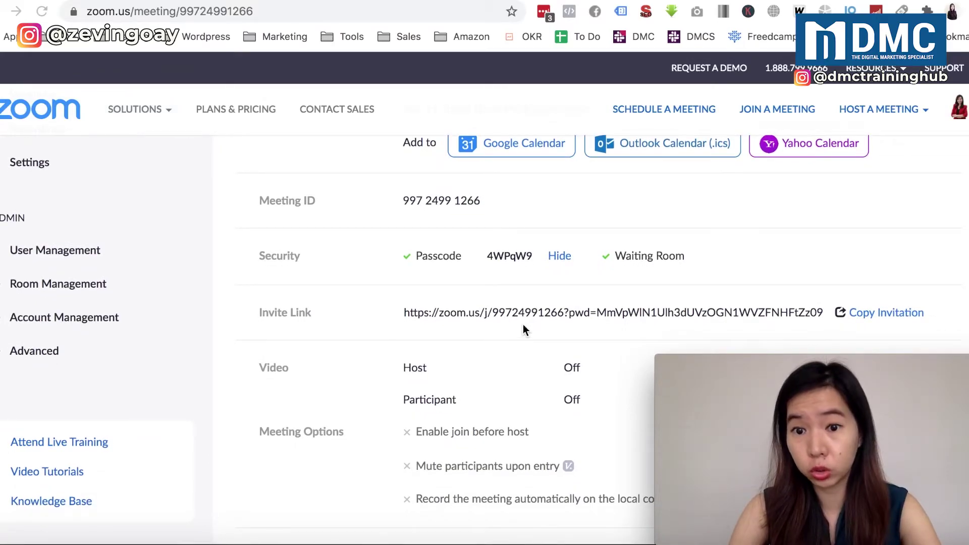
pyautogui.scroll(-2, 524, 328)
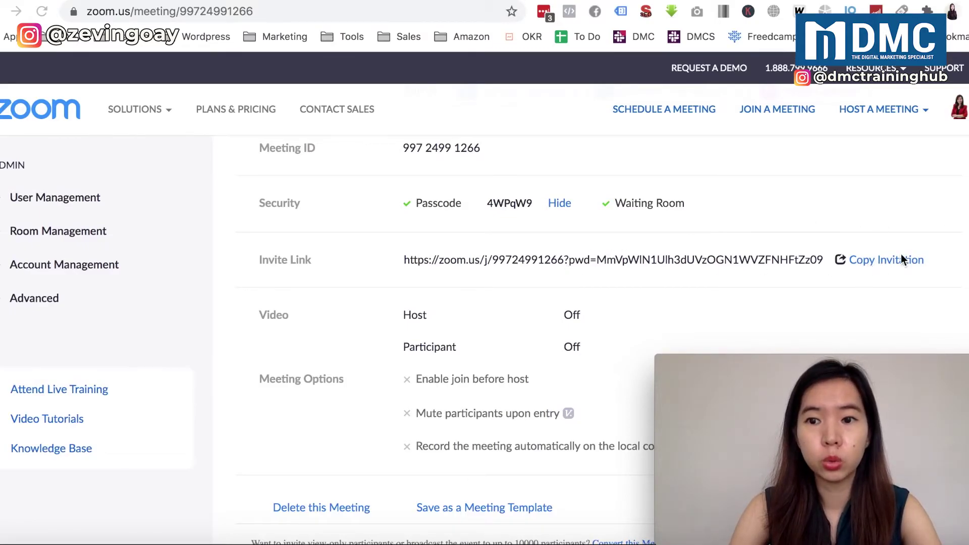
# View the meeting invitation and highlight its join link and passcode lines
pyautogui.click(865, 261)
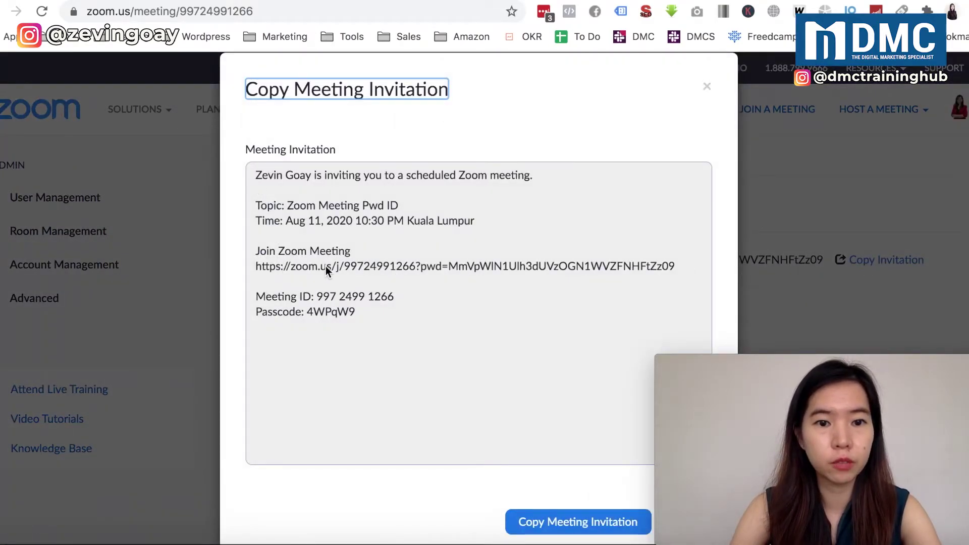
pyautogui.moveTo(259, 252); pyautogui.dragTo(247, 178)
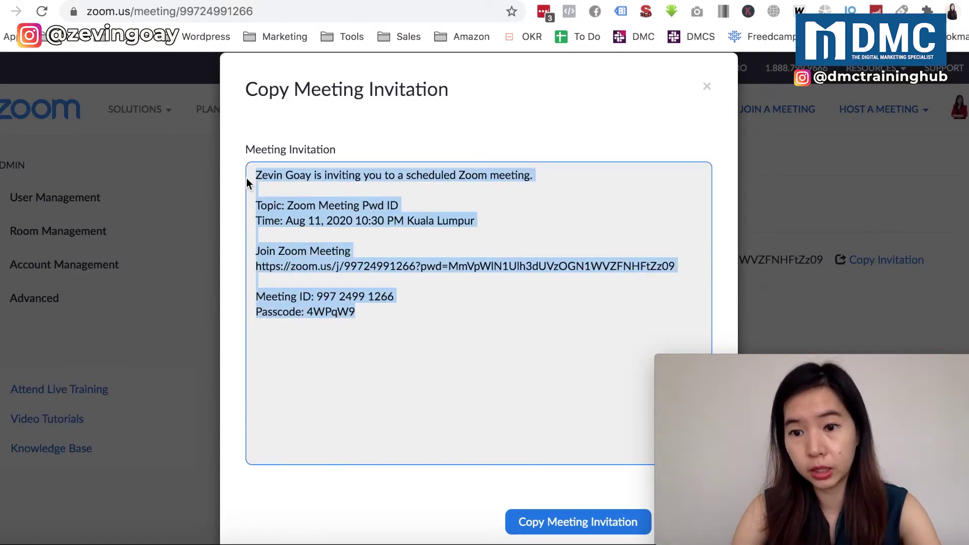
pyautogui.click(709, 89)
# Reopen the invitation, select its meeting ID, and return to the running Zoom meeting
pyautogui.scroll(-5, 492, 372)
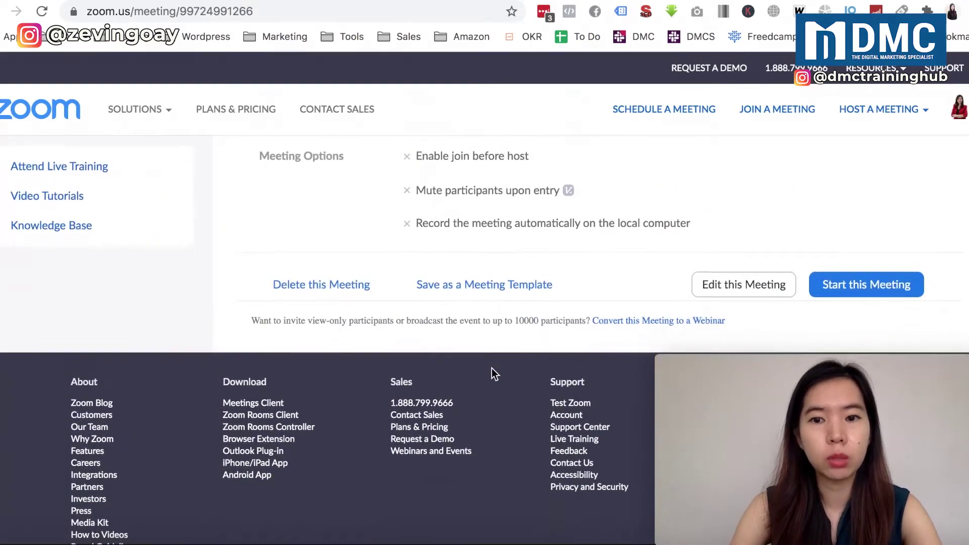
pyautogui.scroll(4, 492, 371)
pyautogui.scroll(2, 492, 372)
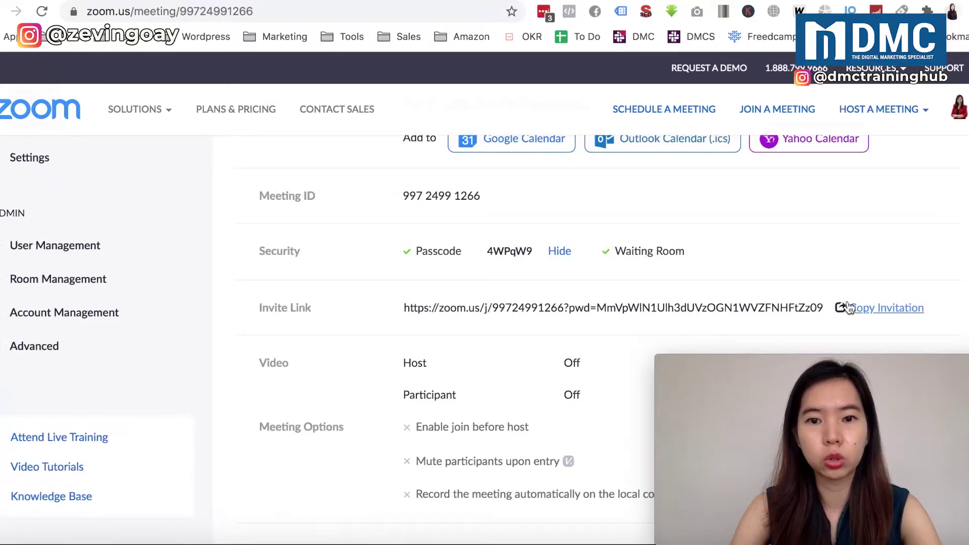
pyautogui.click(868, 309)
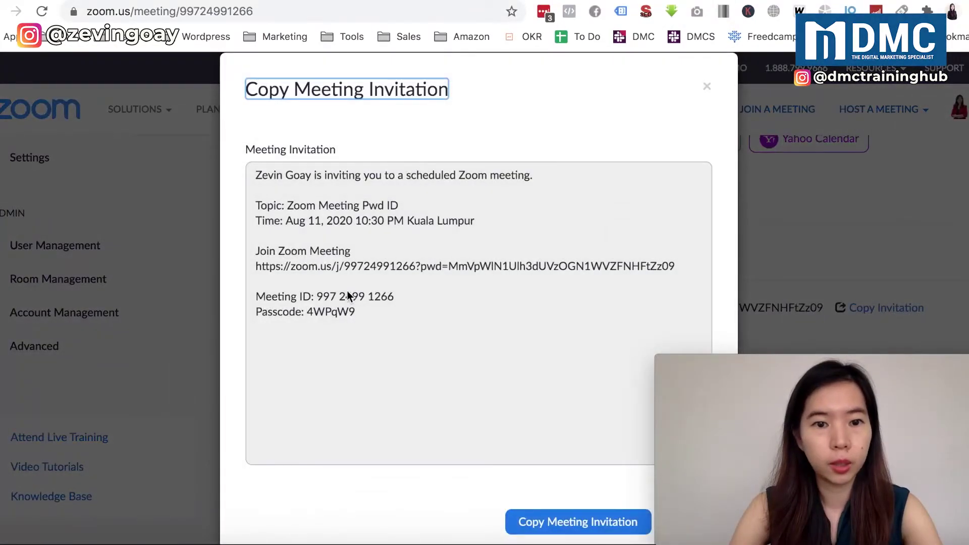
pyautogui.moveTo(317, 296); pyautogui.dragTo(378, 296)
pyautogui.press('super+c')
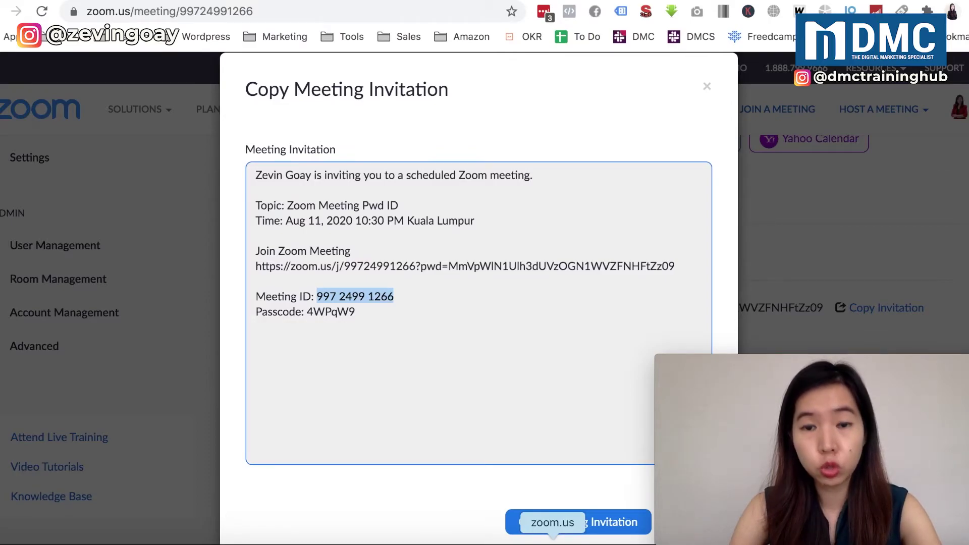
pyautogui.click(553, 539)
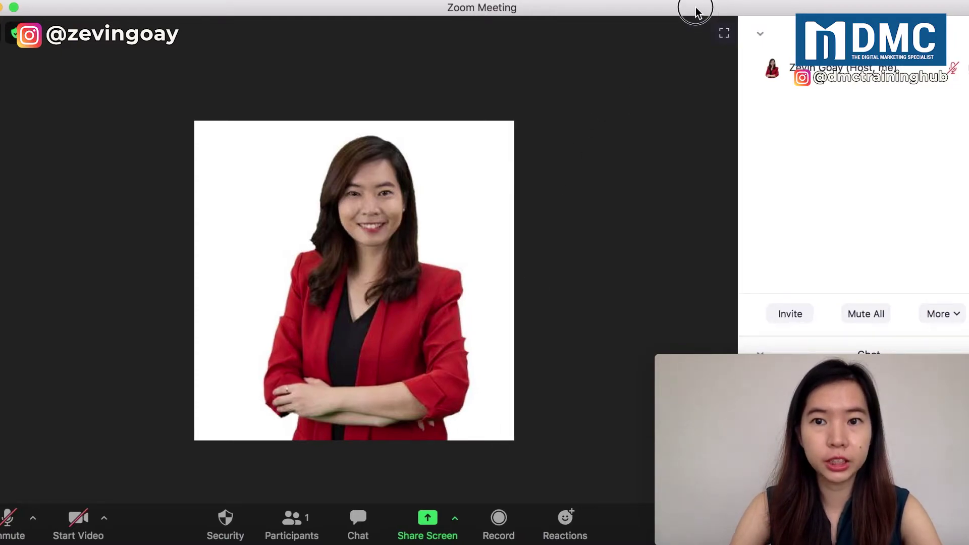
# End the current Zoom meeting for all participants
pyautogui.moveTo(692, 7); pyautogui.dragTo(461, 6)
pyautogui.click(455, 525)
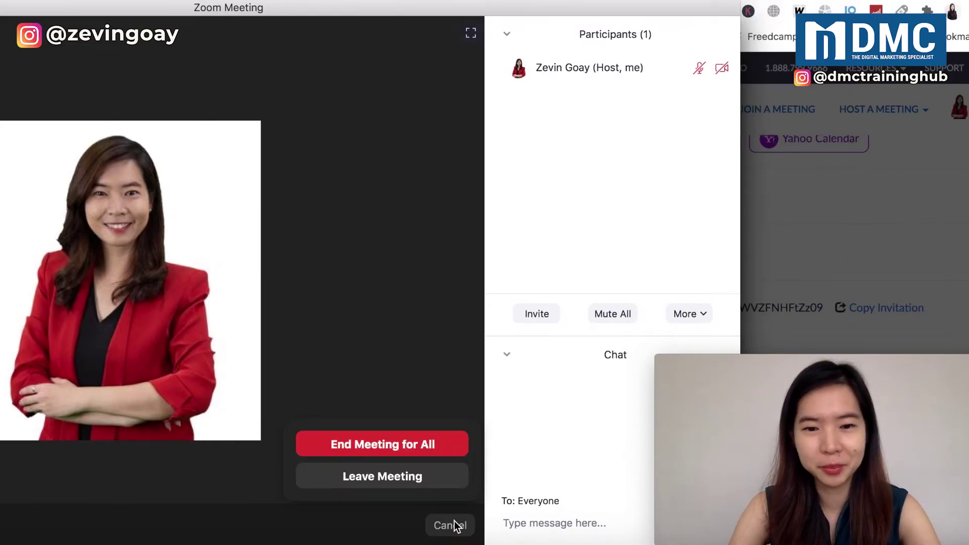
pyautogui.click(407, 447)
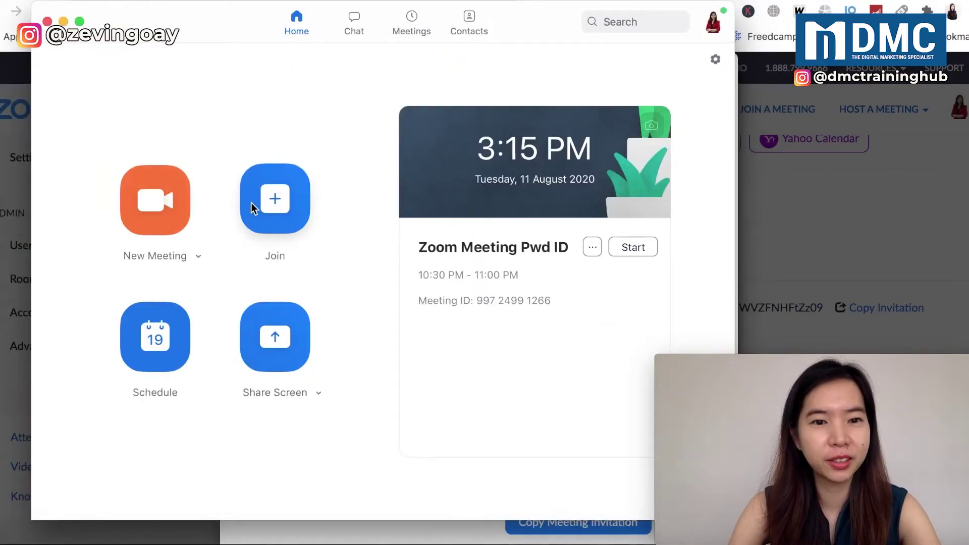
pyautogui.click(284, 202)
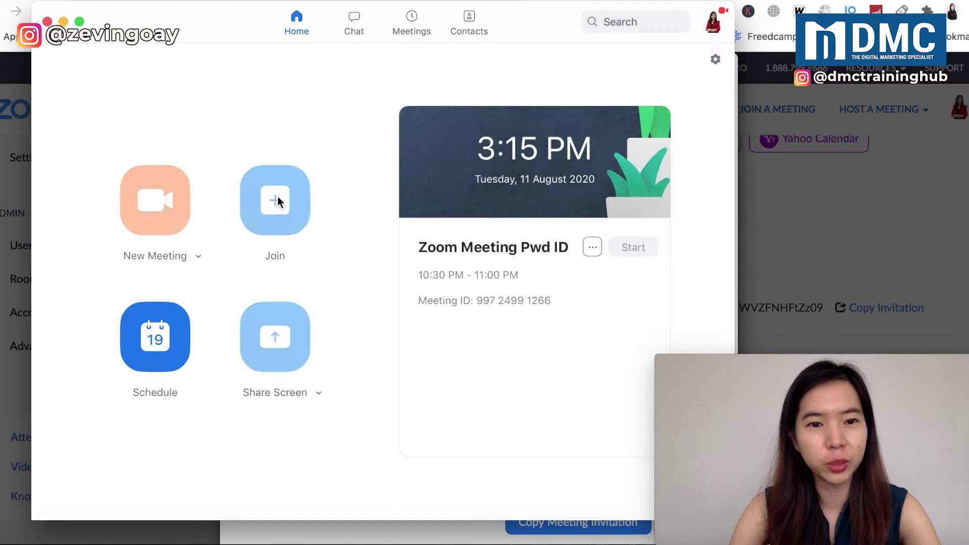
pyautogui.press('super+v')
pyautogui.click(359, 255)
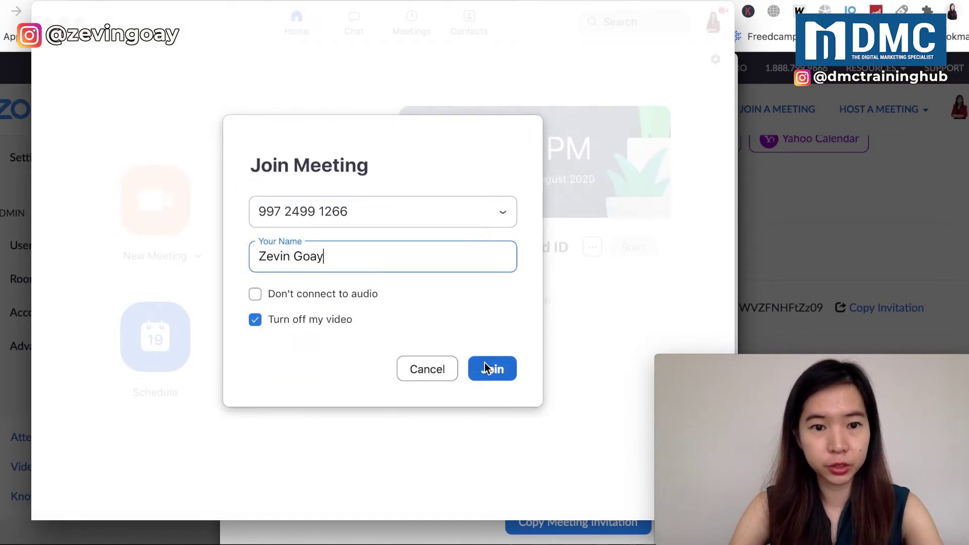
pyautogui.click(486, 365)
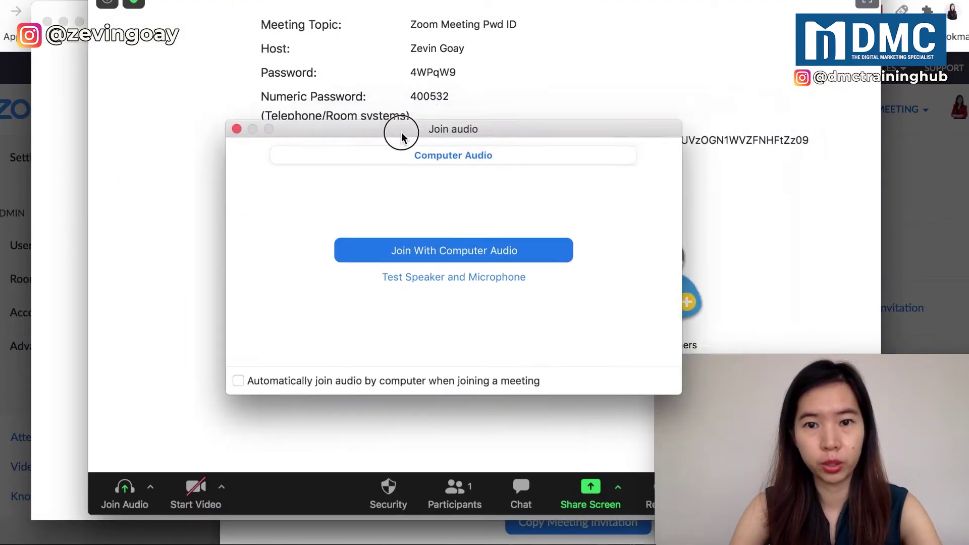
# Connect computer audio in 'Zoom Meeting Pwd ID', then end the meeting for all
pyautogui.click(384, 272)
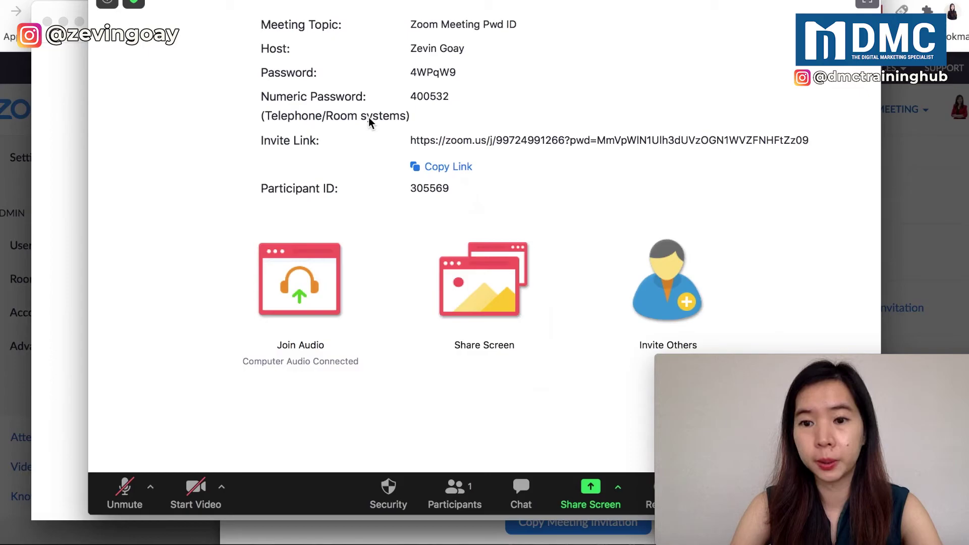
pyautogui.moveTo(451, 3); pyautogui.dragTo(431, 43)
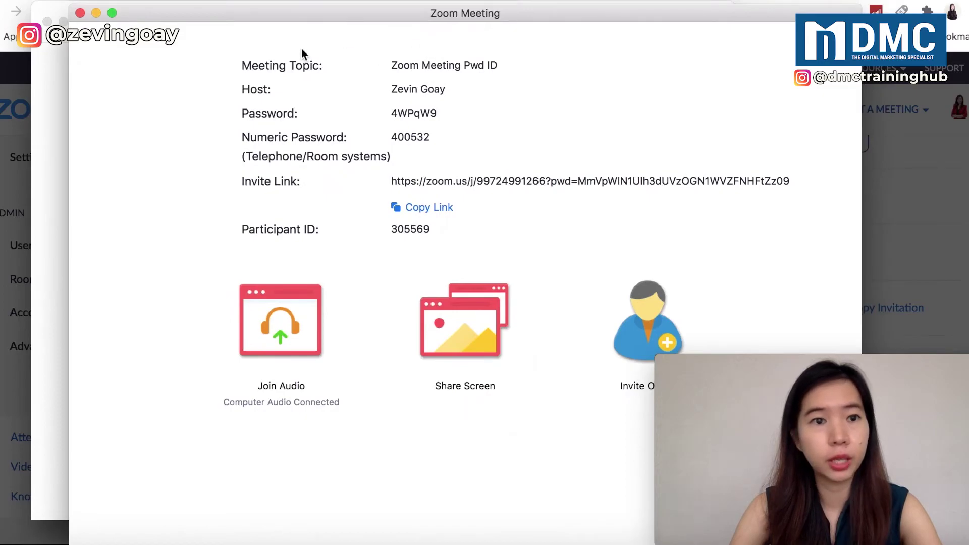
pyautogui.click(80, 12)
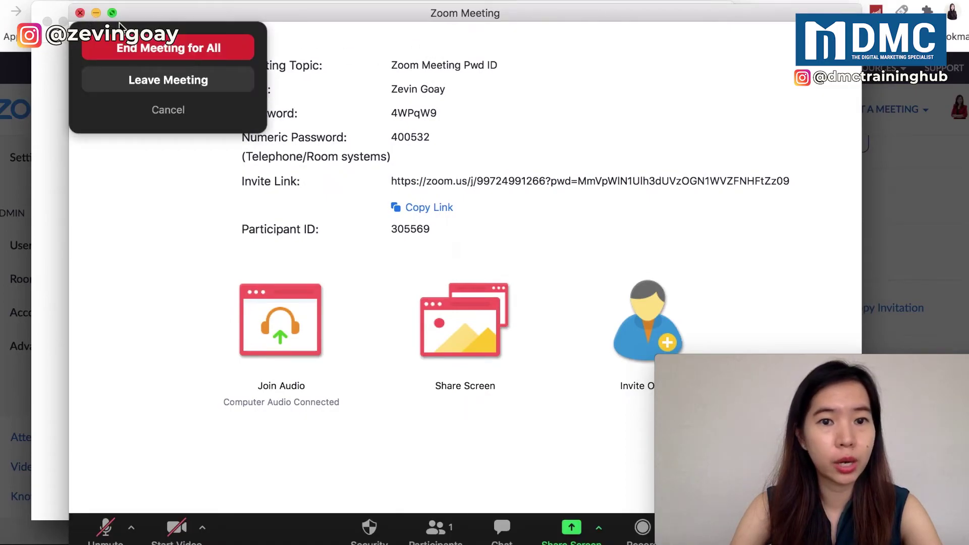
pyautogui.click(173, 49)
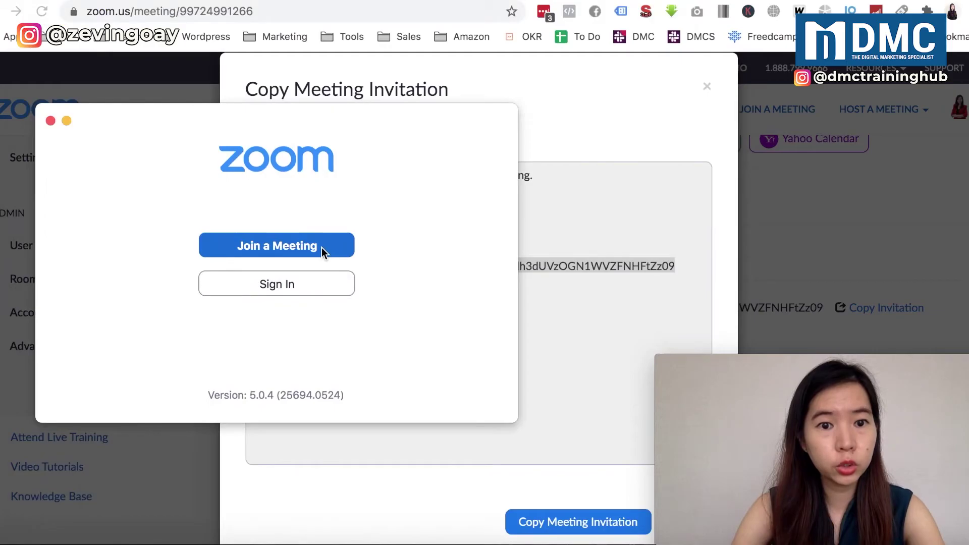
# Join the meeting as a signed-out guest and enter its passcode to reach the waiting-for-host screen
pyautogui.click(322, 247)
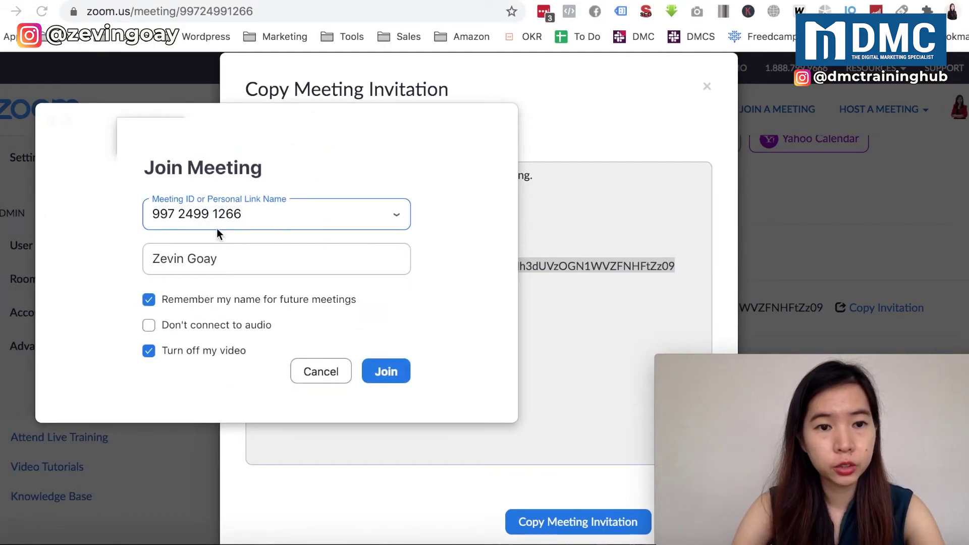
pyautogui.click(382, 374)
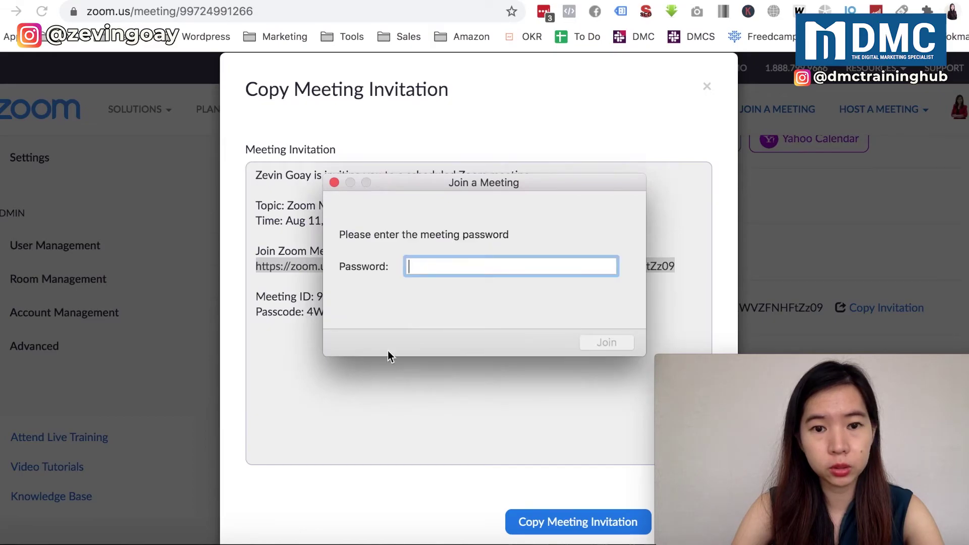
pyautogui.moveTo(410, 185); pyautogui.dragTo(426, 74)
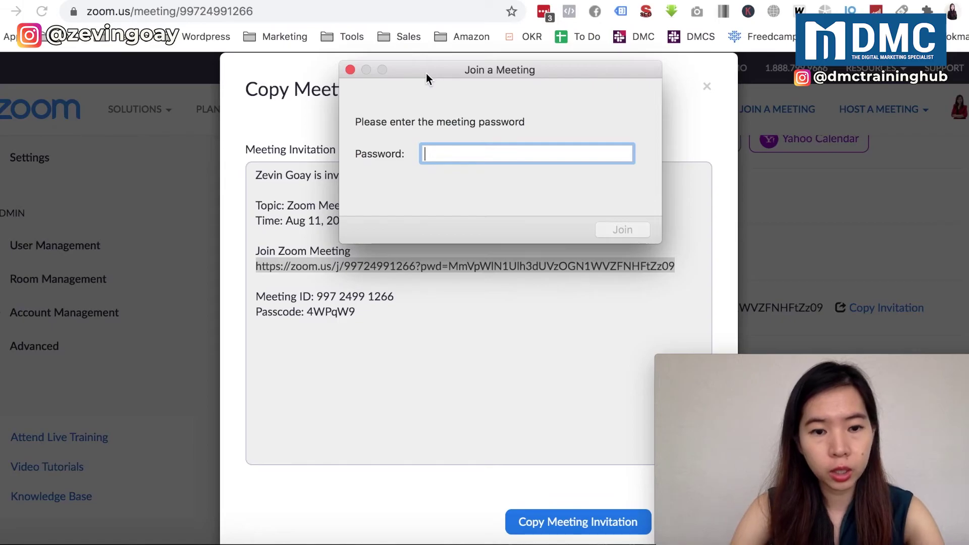
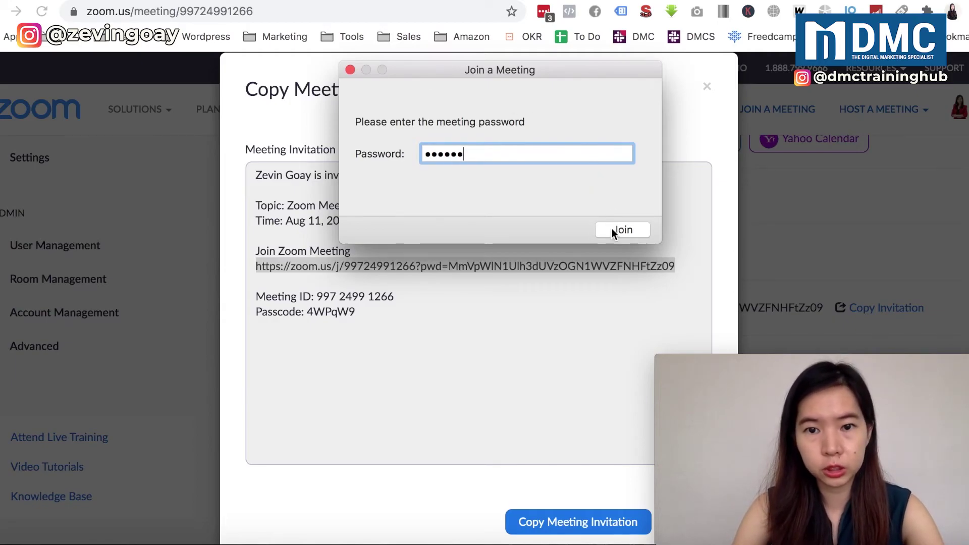
pyautogui.click(612, 230)
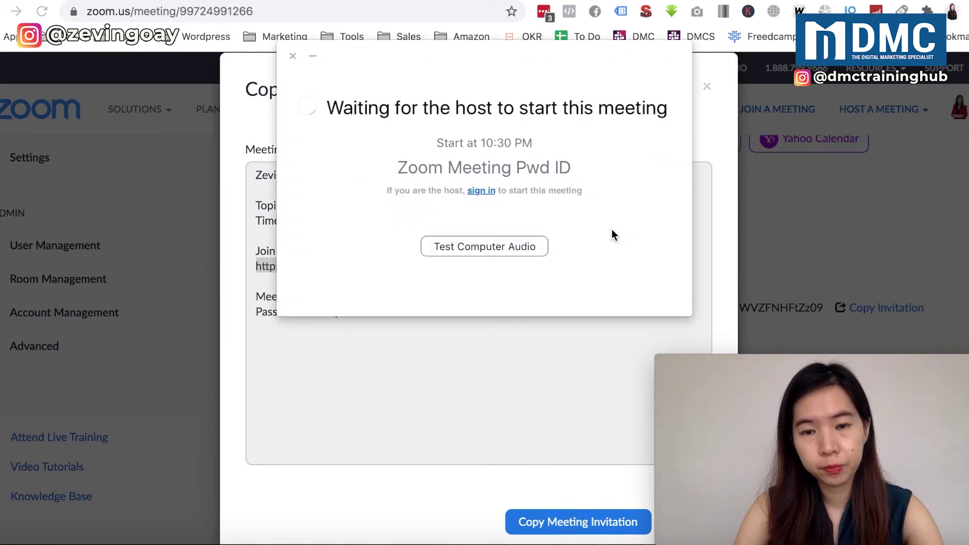
pyautogui.moveTo(556, 63); pyautogui.dragTo(457, 204)
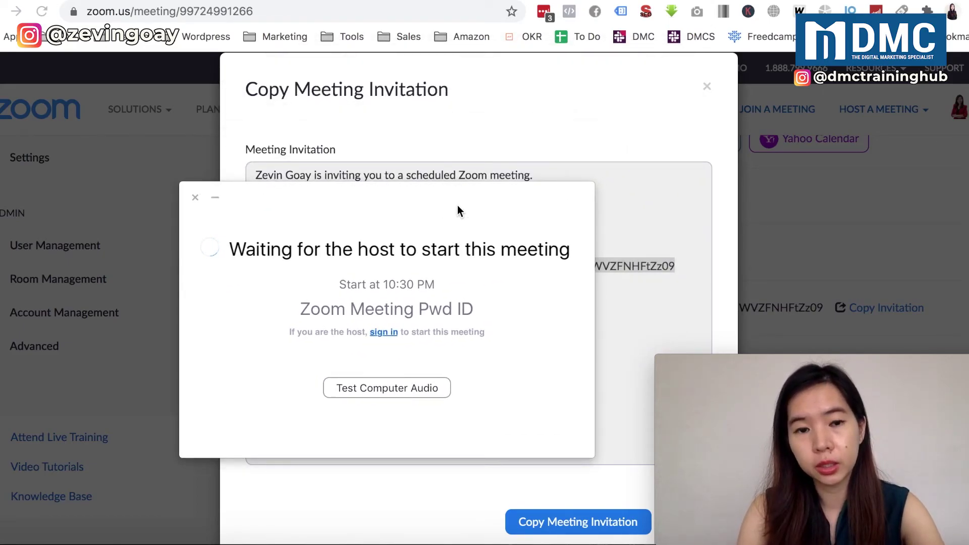